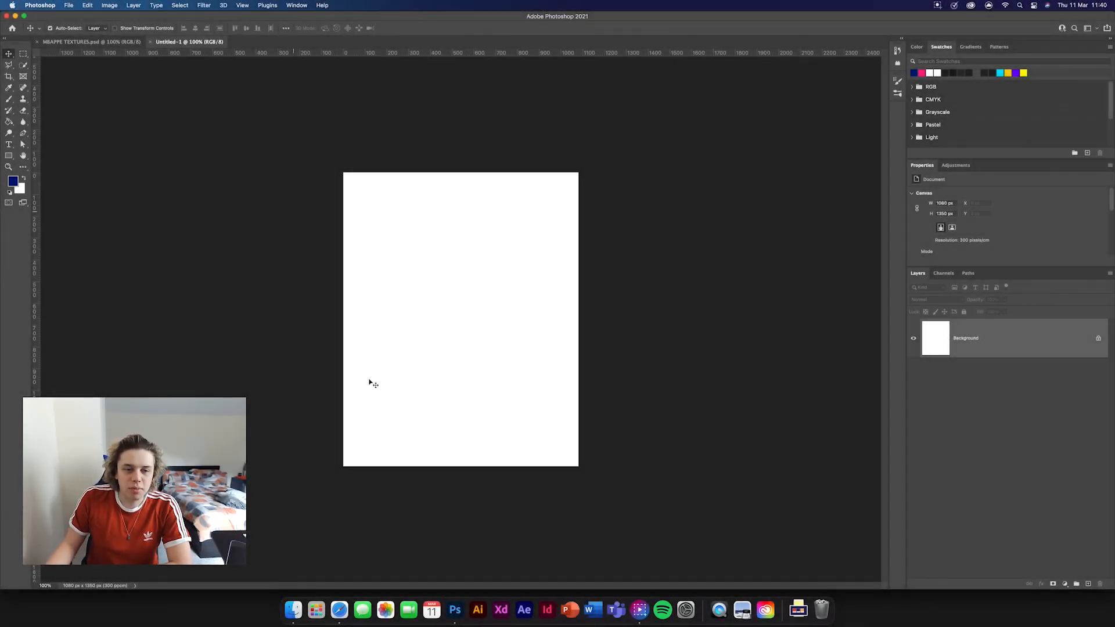
# Add a solid color fill layer in pink #ff2085 above the background
pyautogui.click(1064, 584)
pyautogui.click(1071, 387)
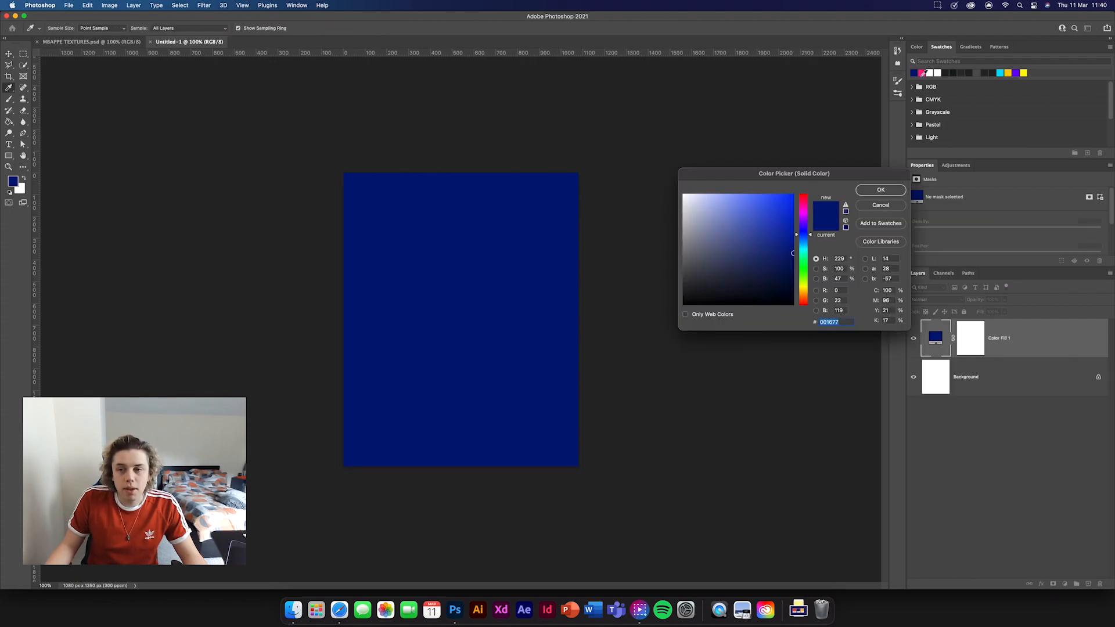
pyautogui.click(922, 72)
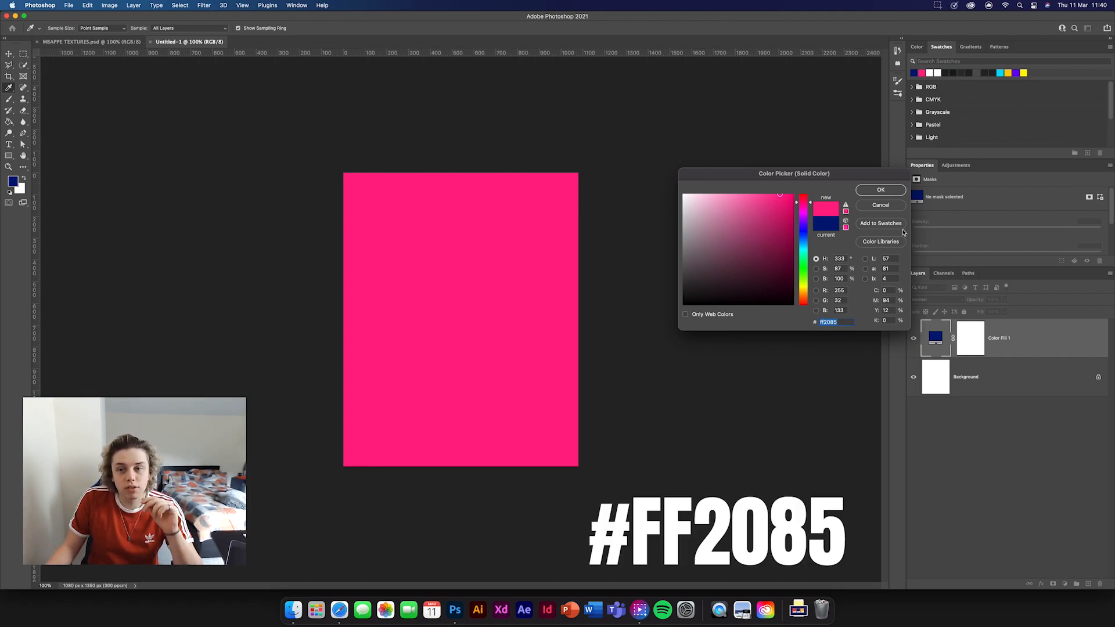
pyautogui.click(880, 189)
# Draw a navy four-sided Pen tool shape about 1580 × 1250 px over the upper canvas, its lower edge slanting up to the right
pyautogui.click(23, 134)
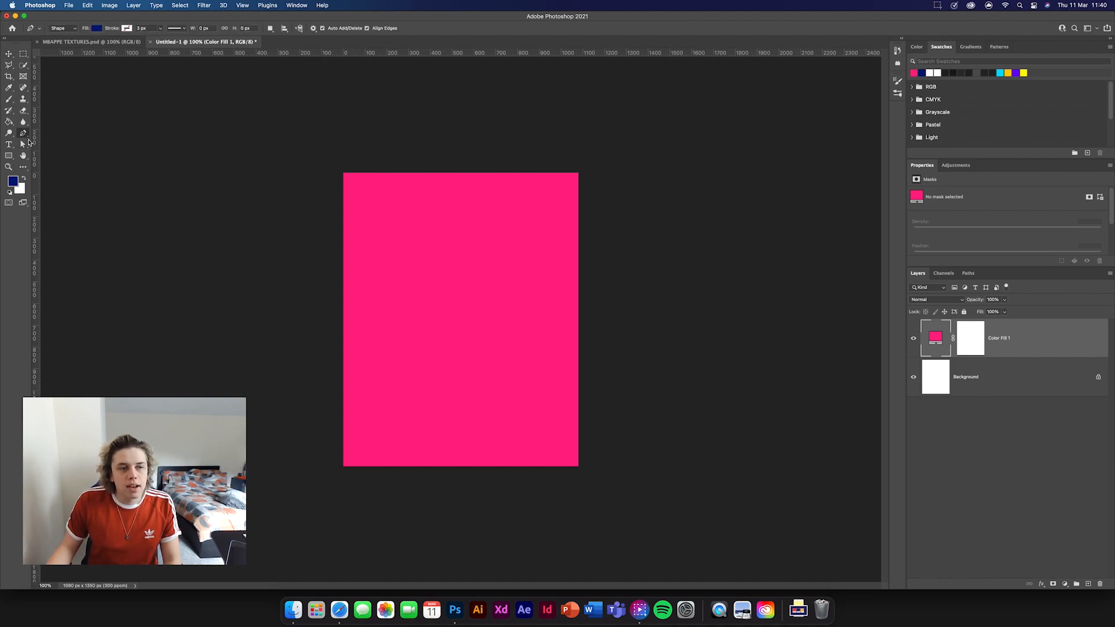
pyautogui.click(62, 27)
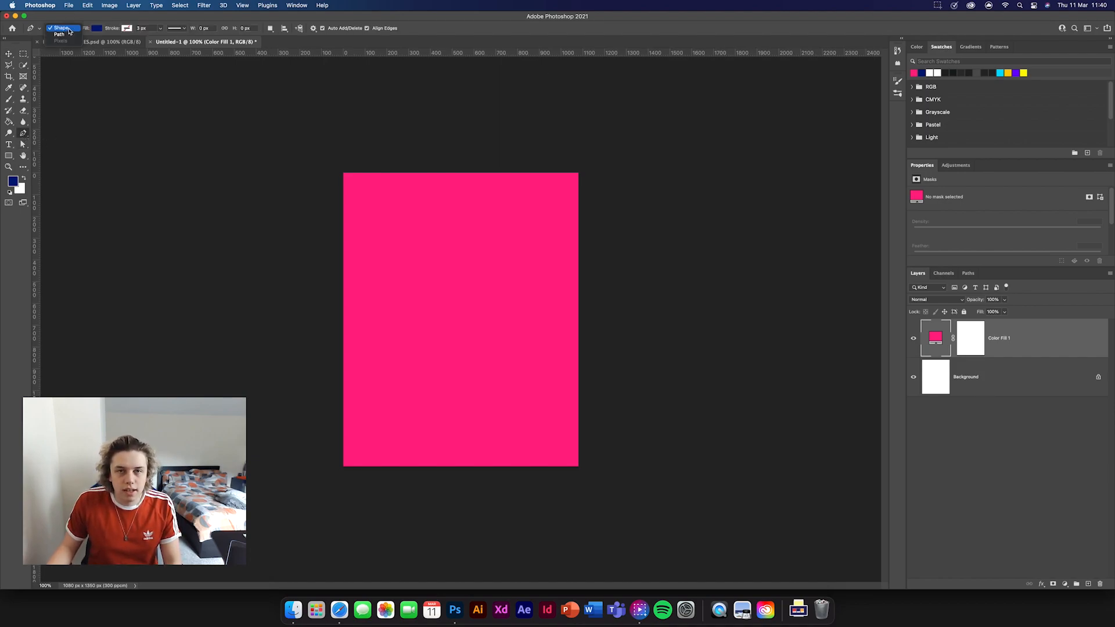
pyautogui.click(69, 29)
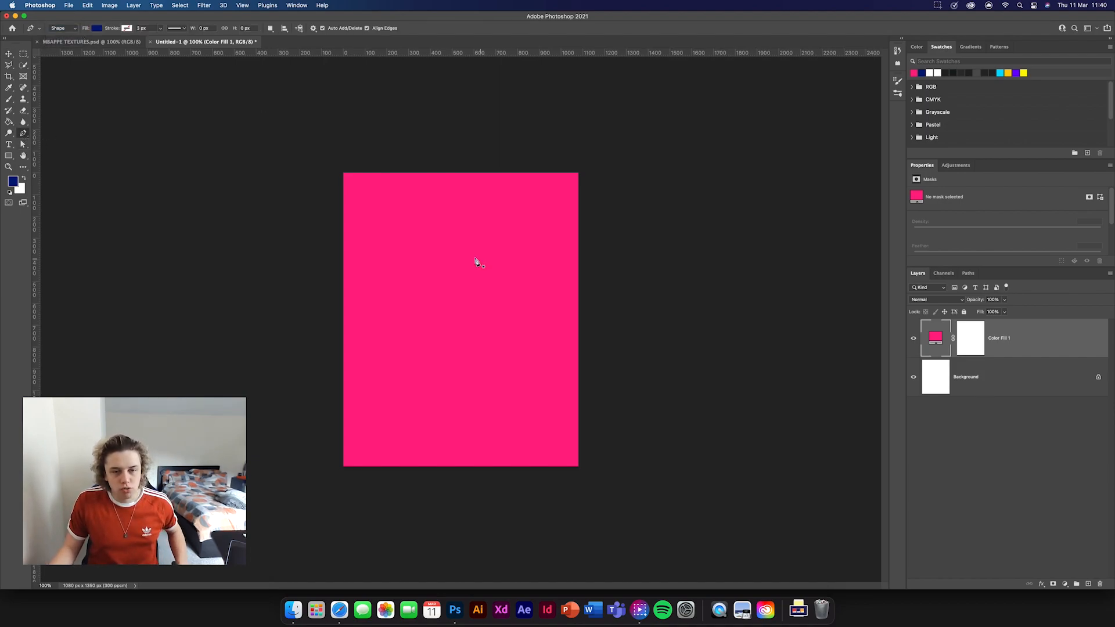
pyautogui.click(623, 145)
pyautogui.click(316, 136)
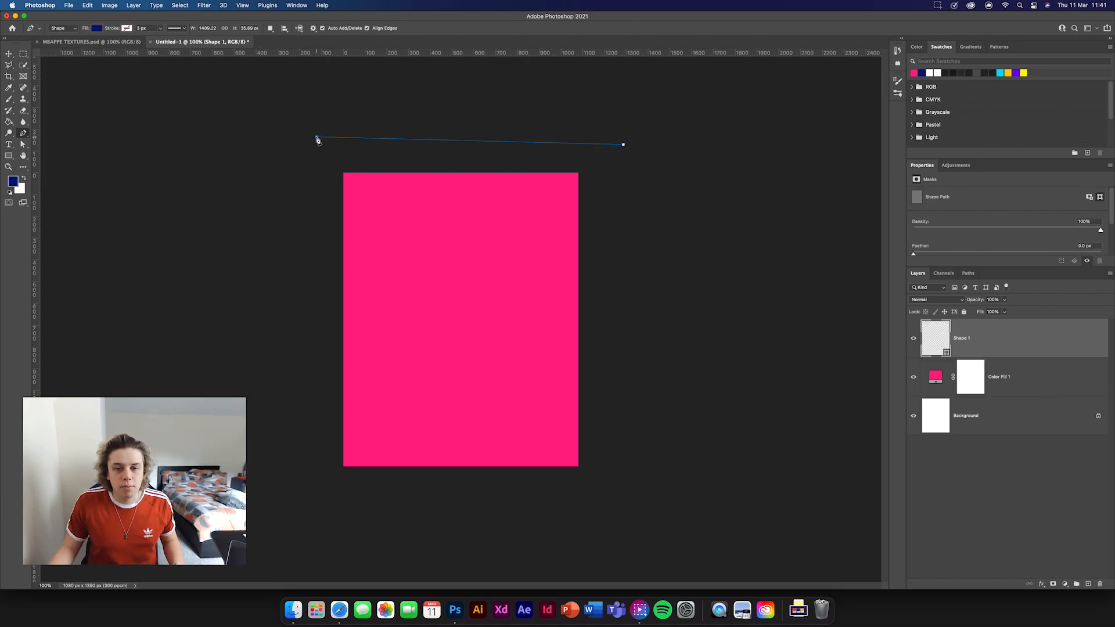
pyautogui.click(316, 408)
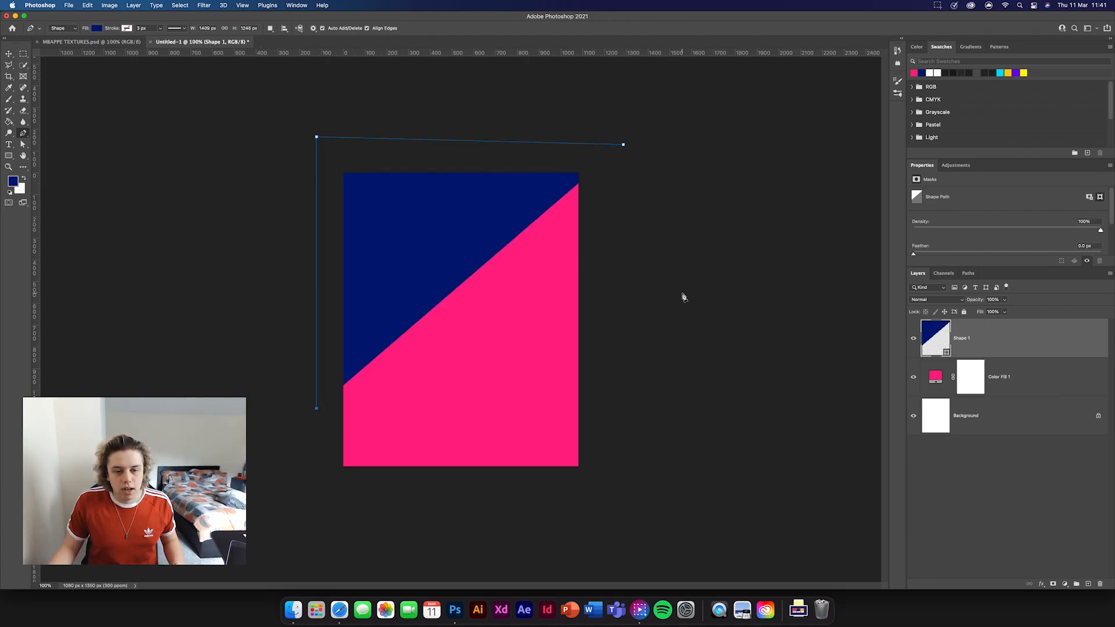
pyautogui.click(660, 330)
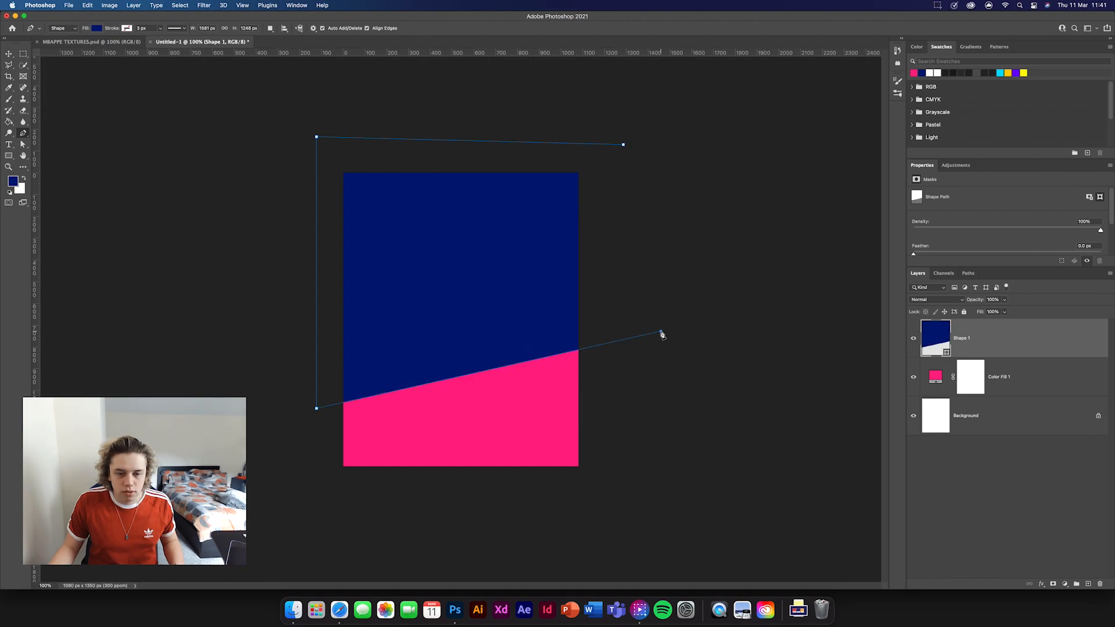
pyautogui.click(624, 145)
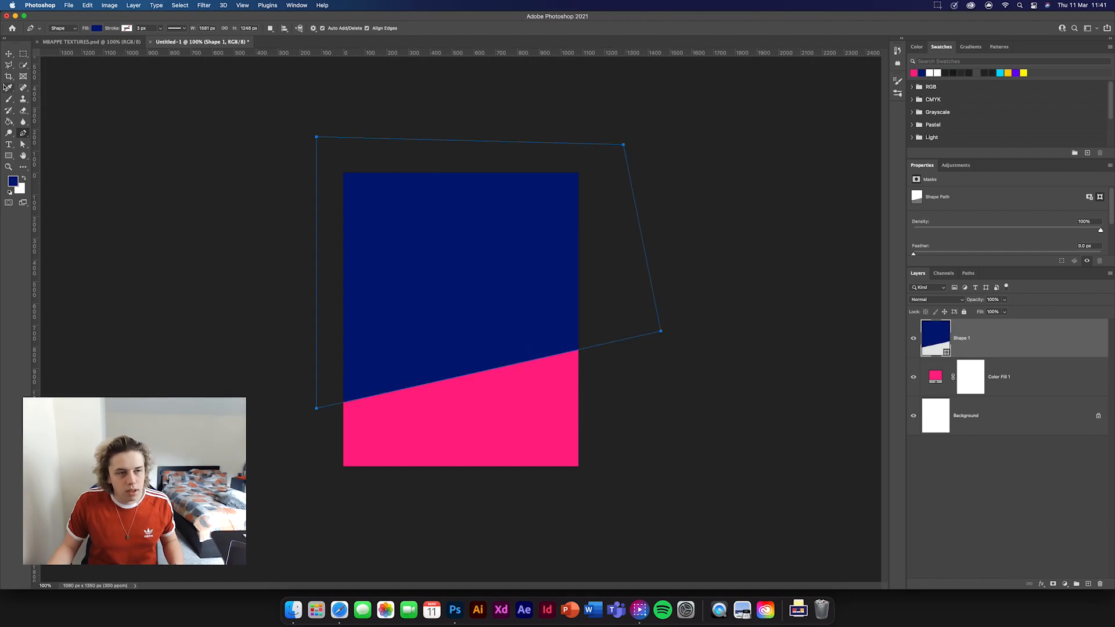
pyautogui.press('v')
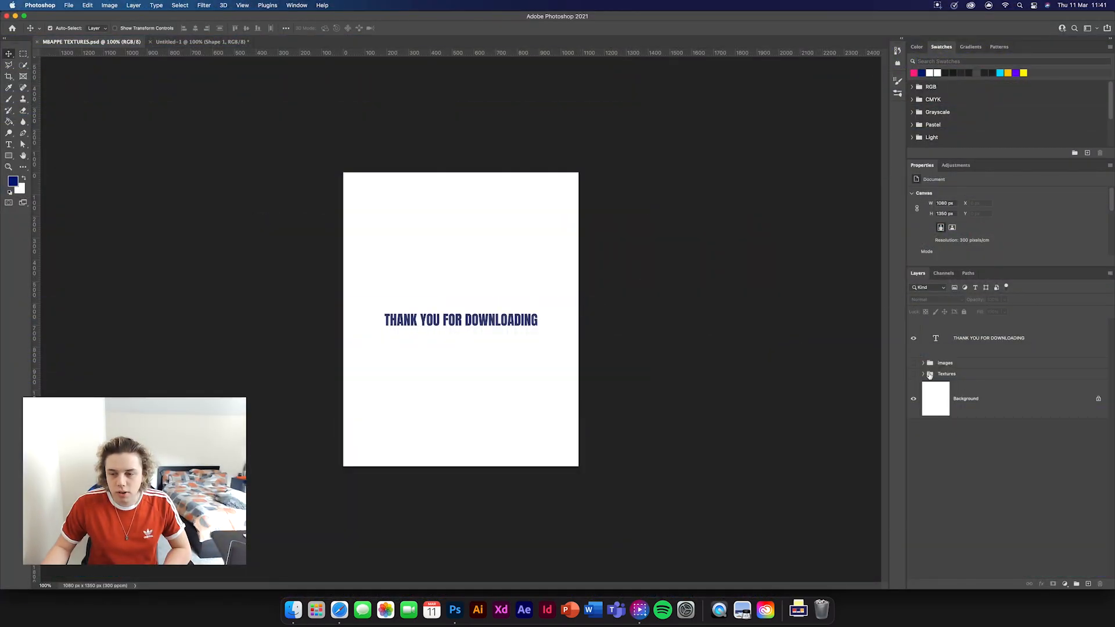
# In MBAPPE TEXTURES.psd, show and expand the Textures group and hide the THANK YOU FOR DOWNLOADING text
pyautogui.click(913, 374)
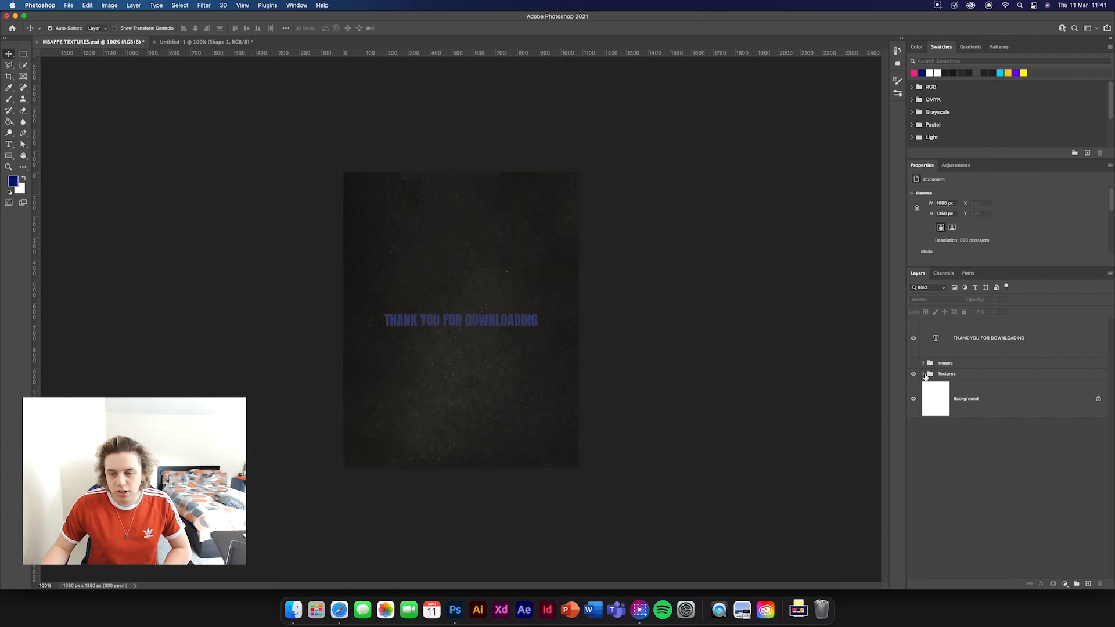
pyautogui.click(924, 374)
pyautogui.click(914, 342)
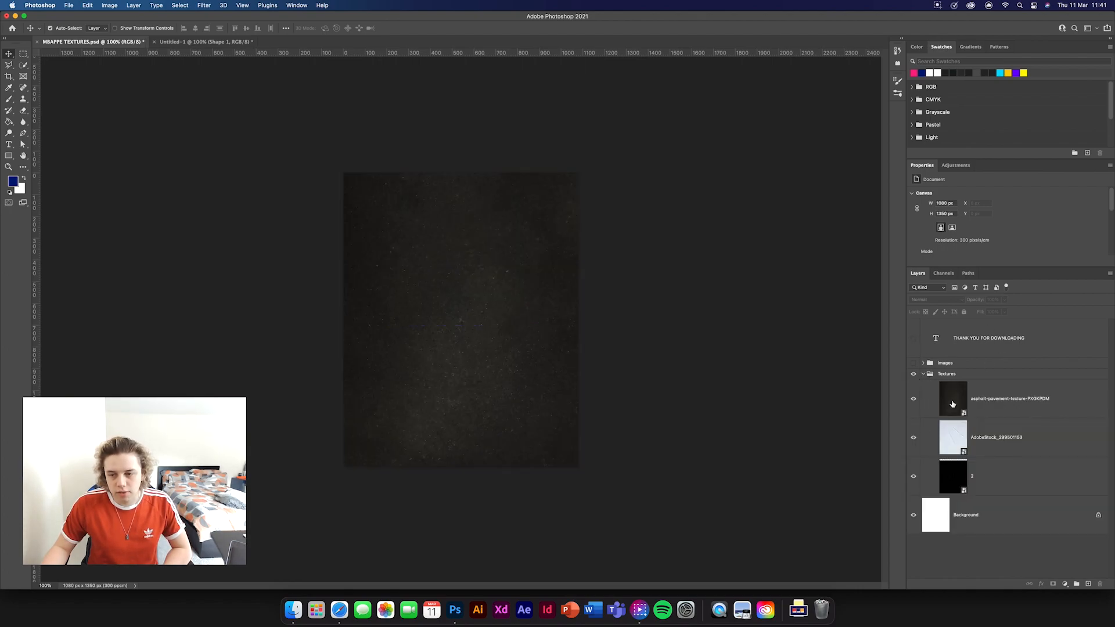
# Copy the "2" and AdobeStock_299501153 textures into Untitled-1, fitting the creased paper texture over the whole canvas
pyautogui.click(1017, 469)
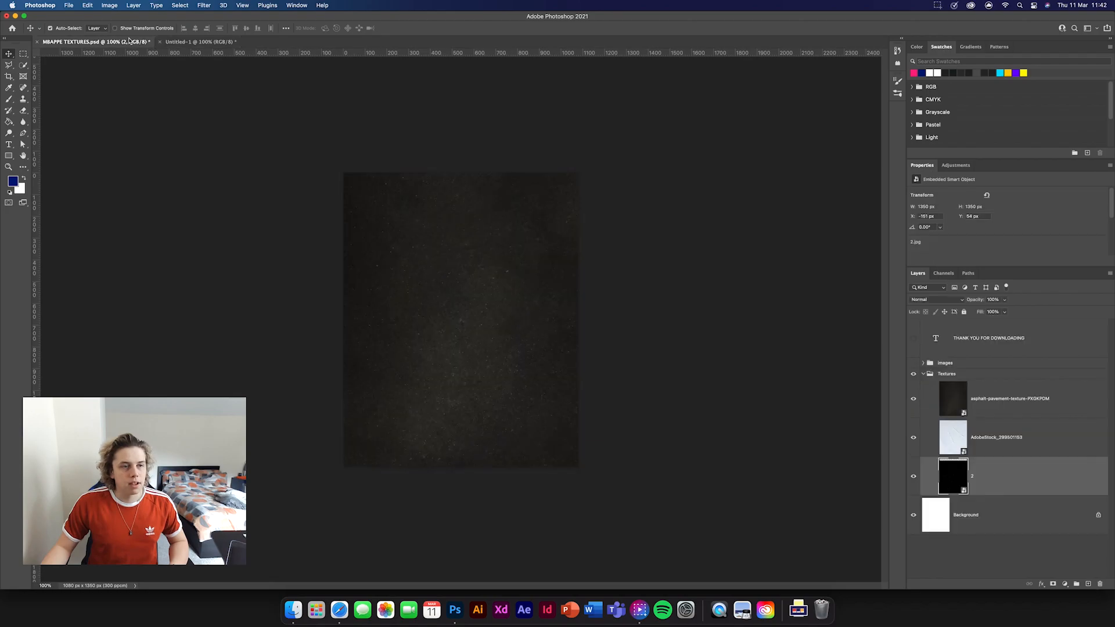
pyautogui.click(1024, 444)
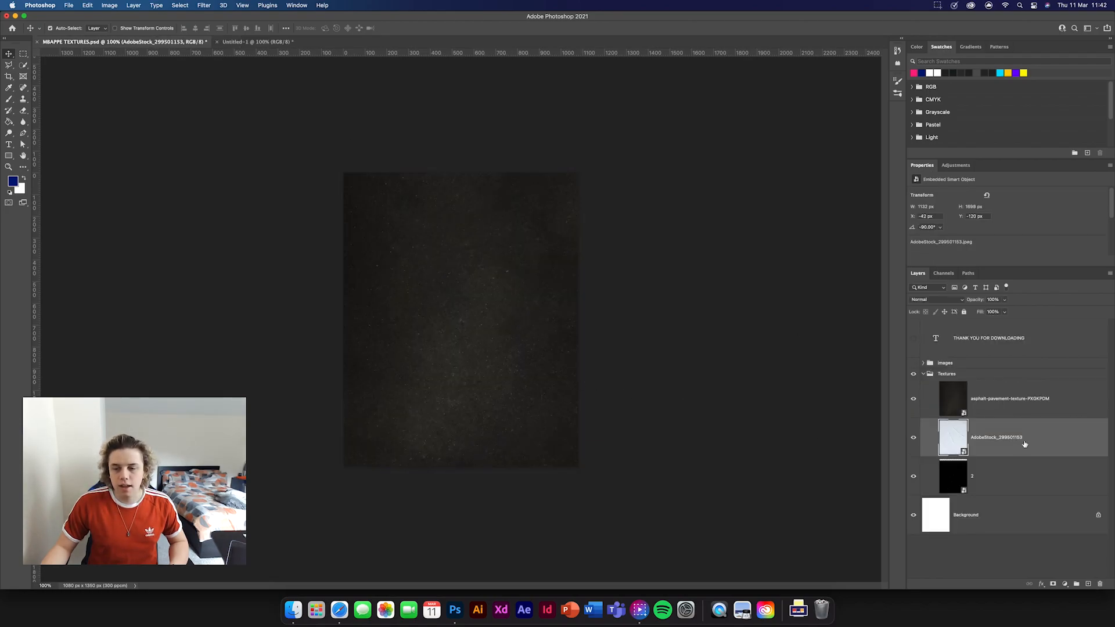
pyautogui.moveTo(1039, 450); pyautogui.dragTo(489, 319)
pyautogui.hotkey('ctrl', 't')
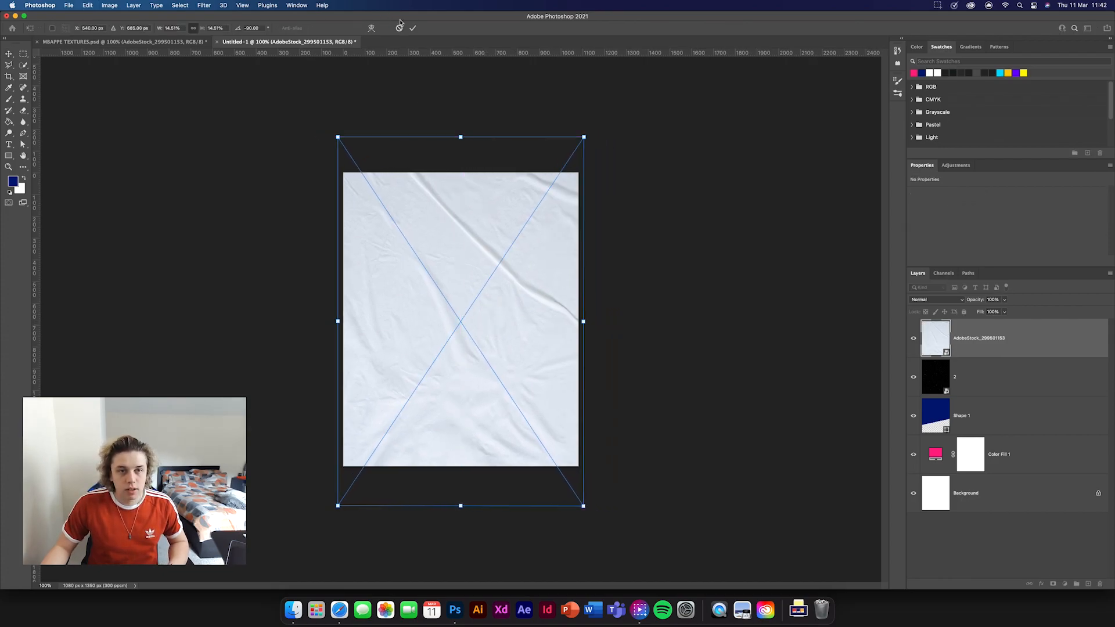
pyautogui.click(412, 28)
# Set the creased paper texture's blend mode to Multiply and deselect the layer
pyautogui.click(935, 300)
pyautogui.click(932, 330)
pyautogui.click(691, 418)
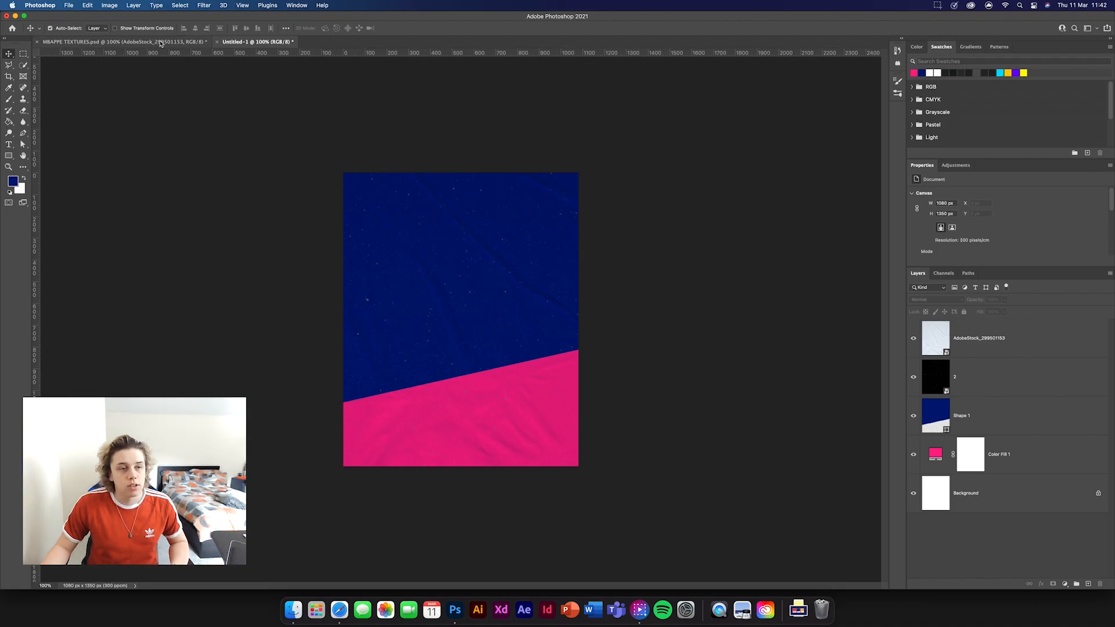
# Bring the asphalt pavement texture from MBAPPE TEXTURES.psd into Untitled-1
pyautogui.click(160, 42)
pyautogui.click(981, 397)
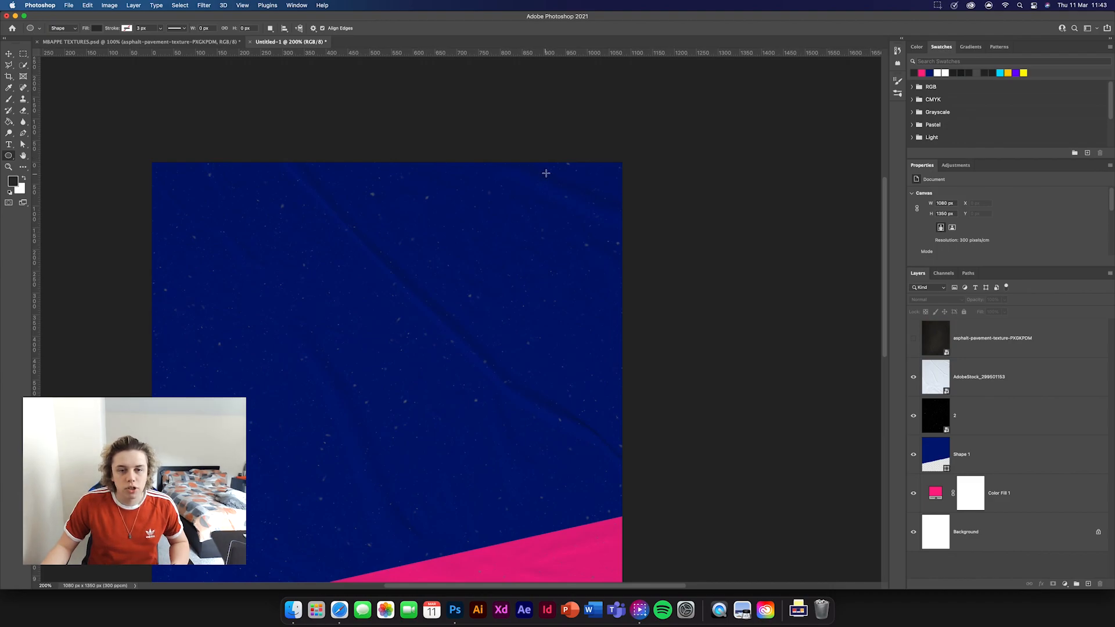
# Draw a 45 px circle near the canvas's upper-right corner with no fill and a dark stroke
pyautogui.moveTo(545, 173); pyautogui.dragTo(566, 193)
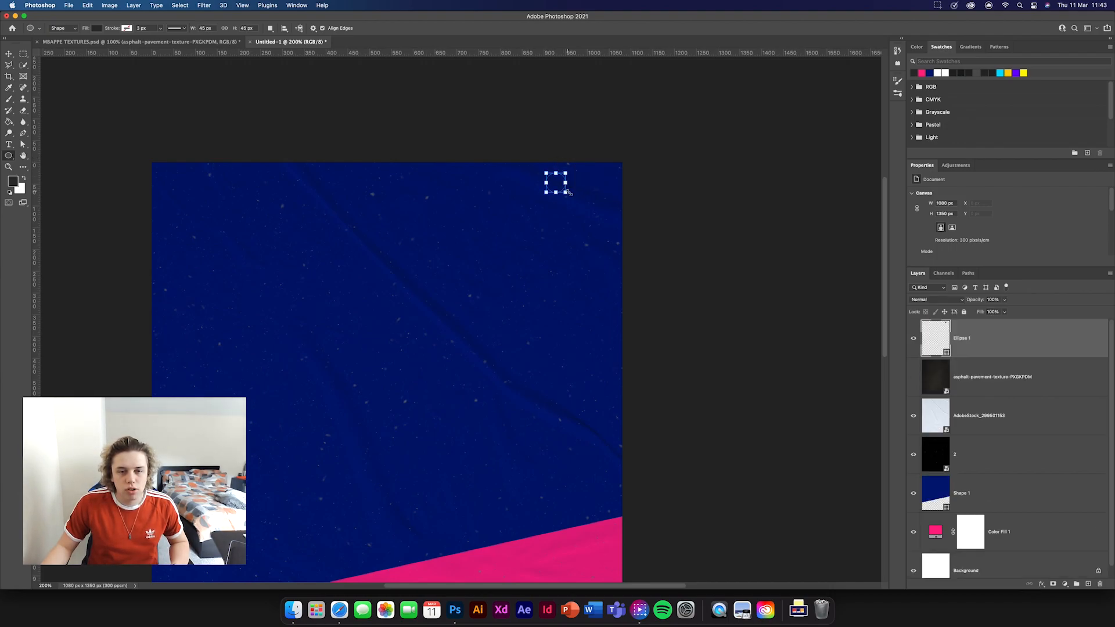
pyautogui.click(98, 29)
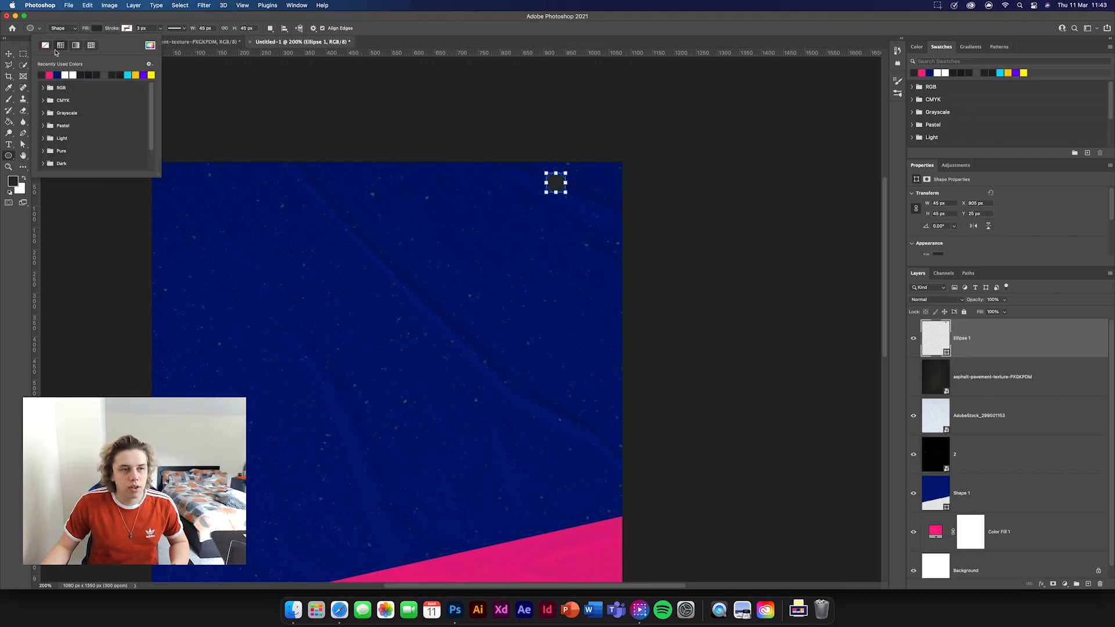
pyautogui.click(42, 45)
pyautogui.click(127, 28)
pyautogui.click(72, 76)
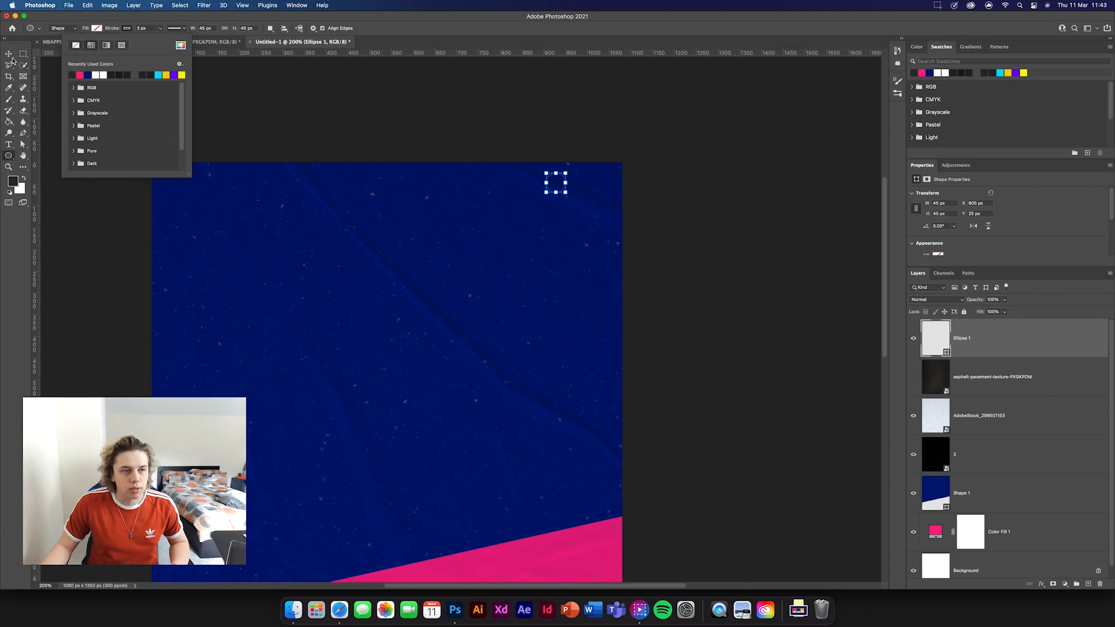
# Duplicate the circle and place the copy directly beneath the original with a small gap
pyautogui.click(9, 55)
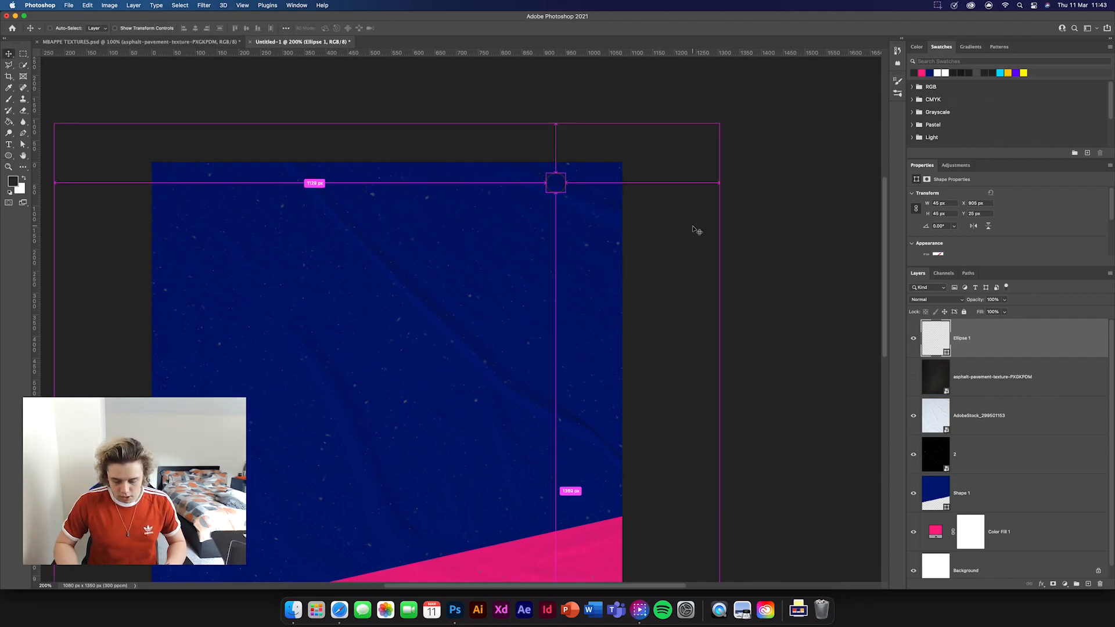
pyautogui.press('super+j')
pyautogui.press('super+t')
pyautogui.moveTo(559, 180); pyautogui.dragTo(548, 204)
pyautogui.click(443, 29)
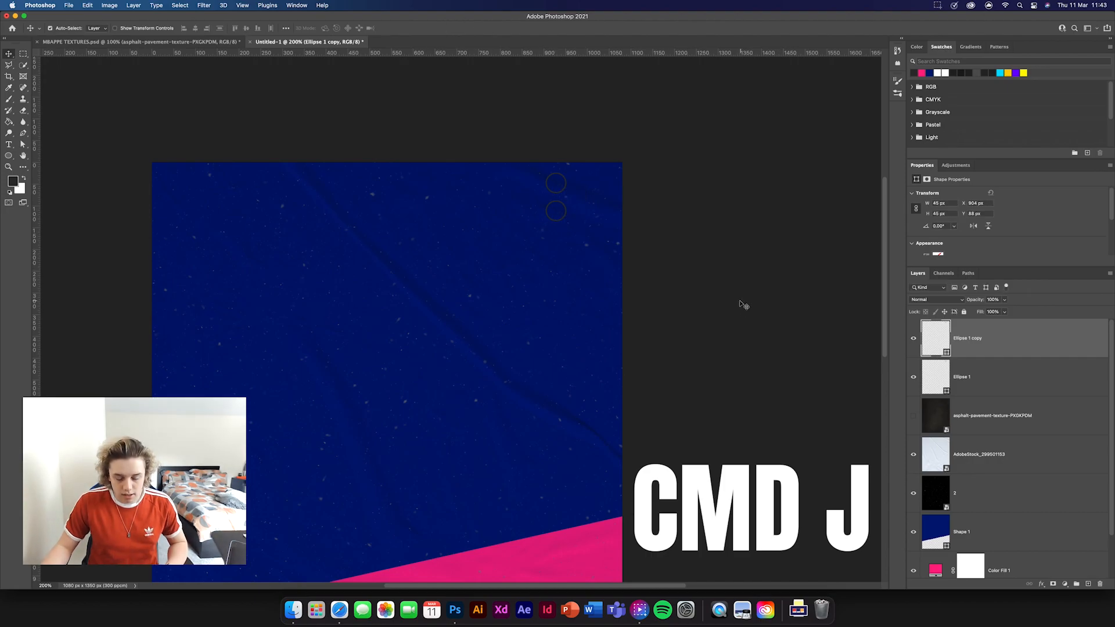
# Add two more copies of the circle below, evenly spaced, to complete a vertical column of four
pyautogui.press('super+j')
pyautogui.press('super+t')
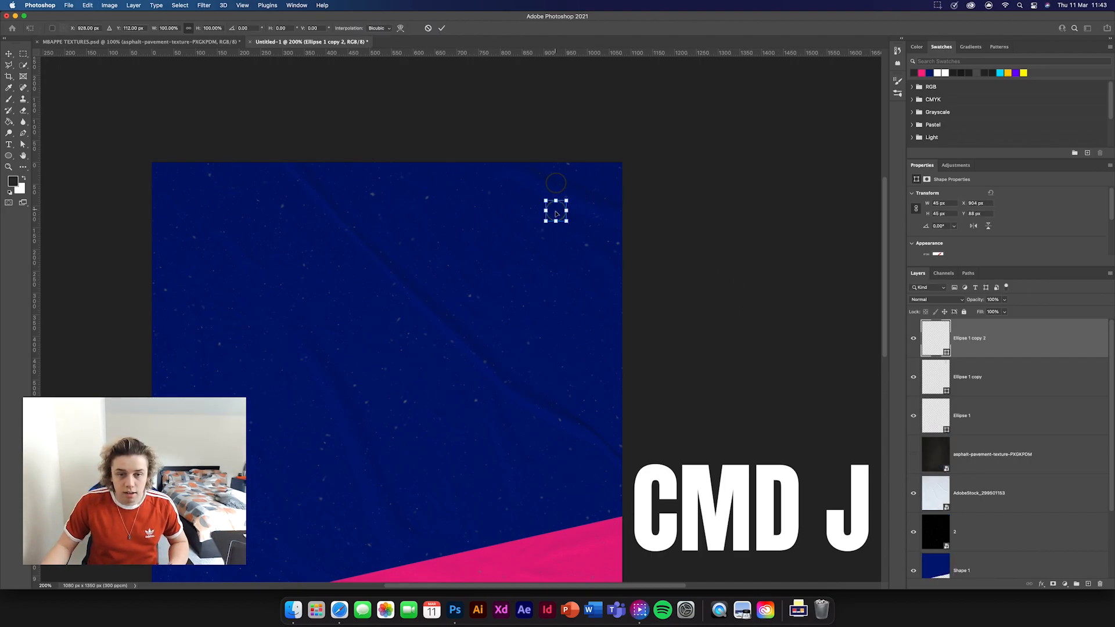
pyautogui.press('Return')
pyautogui.press('super+j')
pyautogui.press('super+t')
pyautogui.moveTo(551, 210); pyautogui.dragTo(558, 264)
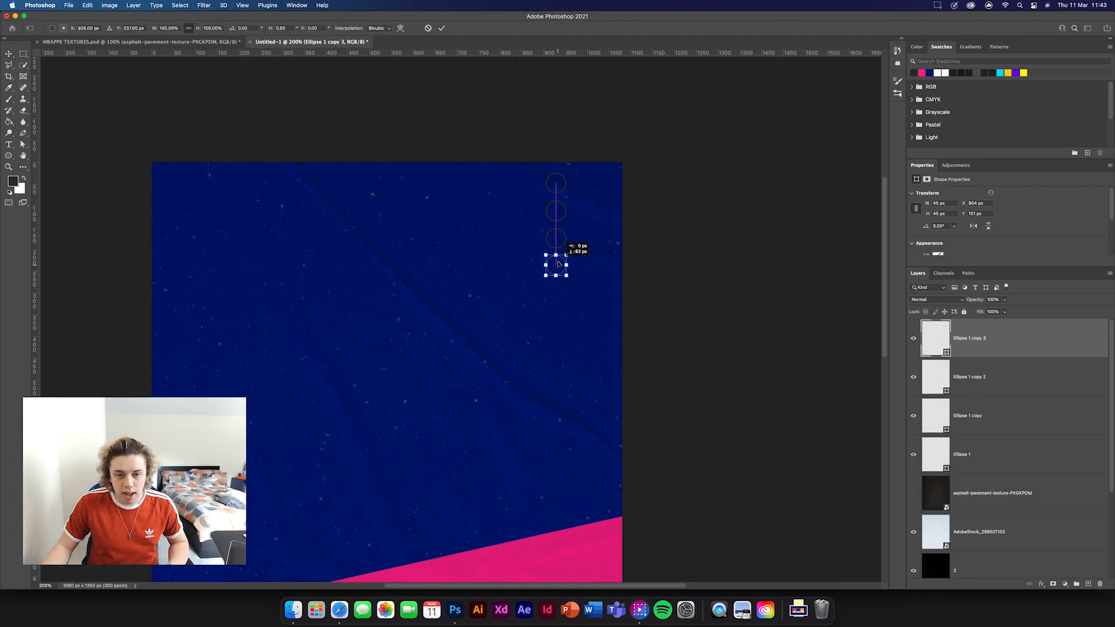
pyautogui.click(441, 28)
# Duplicate the column of four circles and place the copy beside it as a second column
pyautogui.keyDown('shift'); pyautogui.click(1080, 454); pyautogui.keyUp('shift')
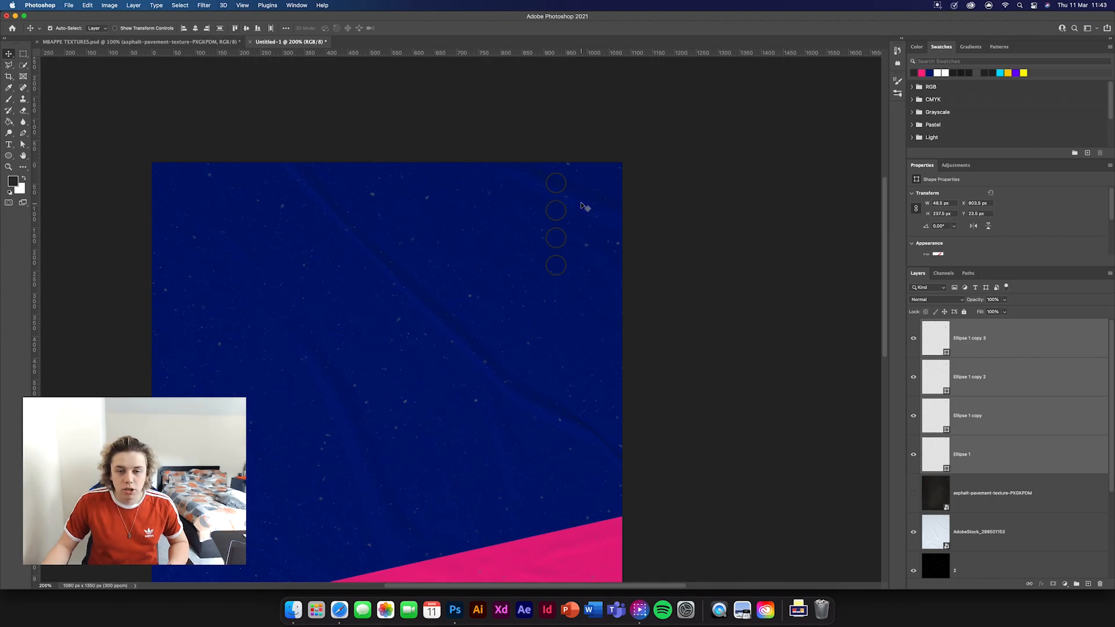
pyautogui.press('super+j')
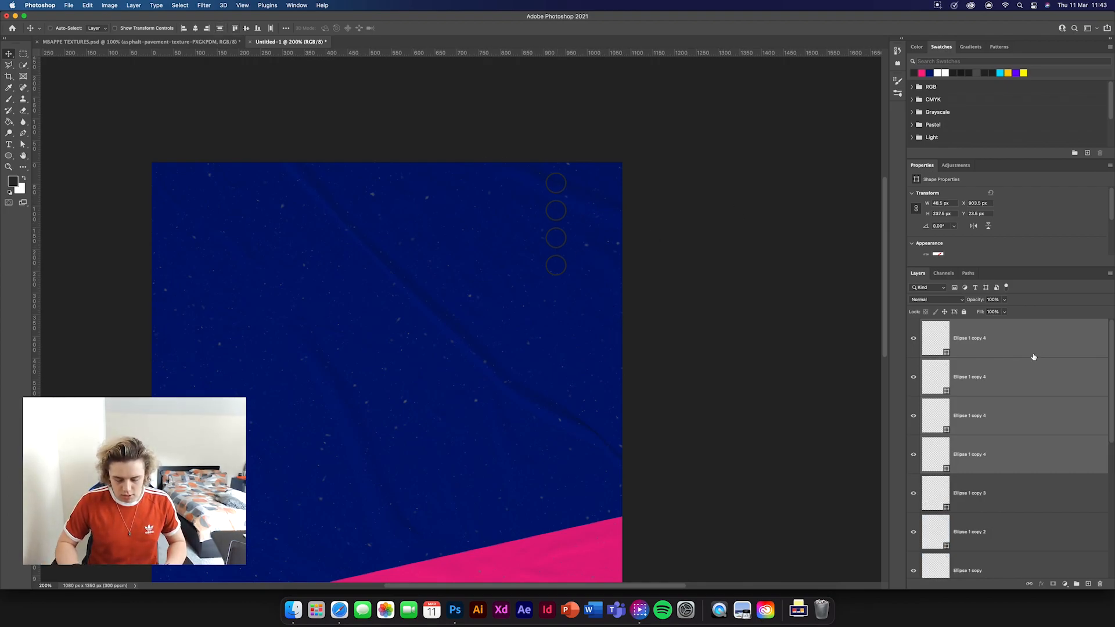
pyautogui.press('super+t')
pyautogui.moveTo(554, 214); pyautogui.dragTo(582, 214)
pyautogui.press('Return')
# Group all eight circle layers and name the group "circles"
pyautogui.scroll(-3, 981, 493)
pyautogui.keyDown('shift'); pyautogui.click(981, 510); pyautogui.keyUp('shift')
pyautogui.press('super+g')
pyautogui.doubleClick(945, 325)
pyautogui.write('circle')
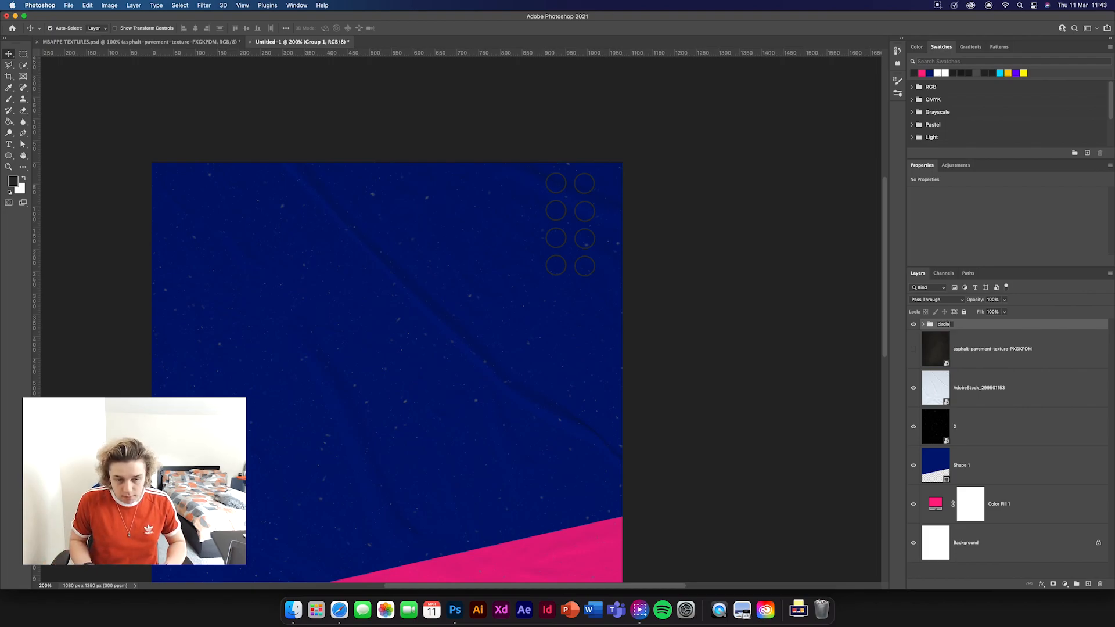
pyautogui.write('s')
pyautogui.press('Return')
# Shift the circles group closer to the canvas's right edge and set its blend mode to Soft Light
pyautogui.press('super+t')
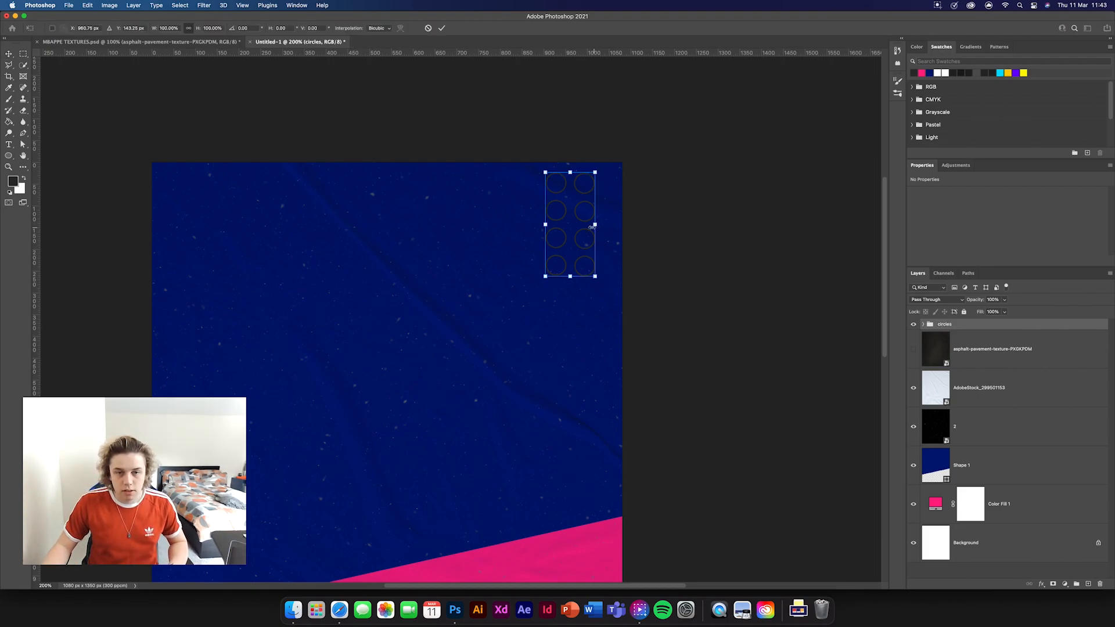
pyautogui.moveTo(592, 226); pyautogui.dragTo(613, 211)
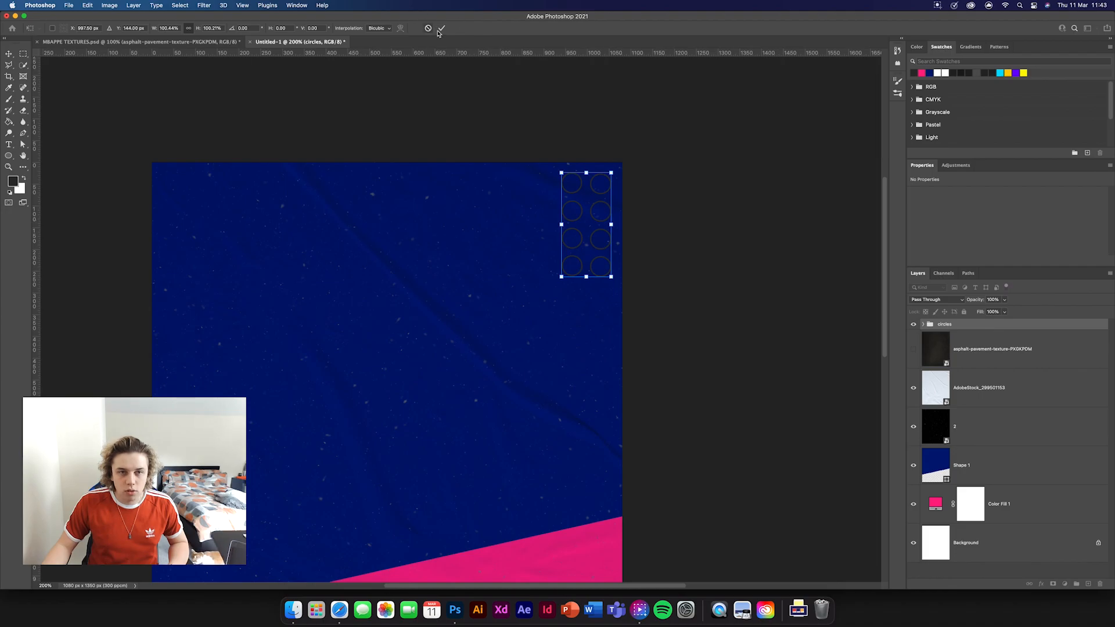
pyautogui.click(441, 28)
pyautogui.click(945, 300)
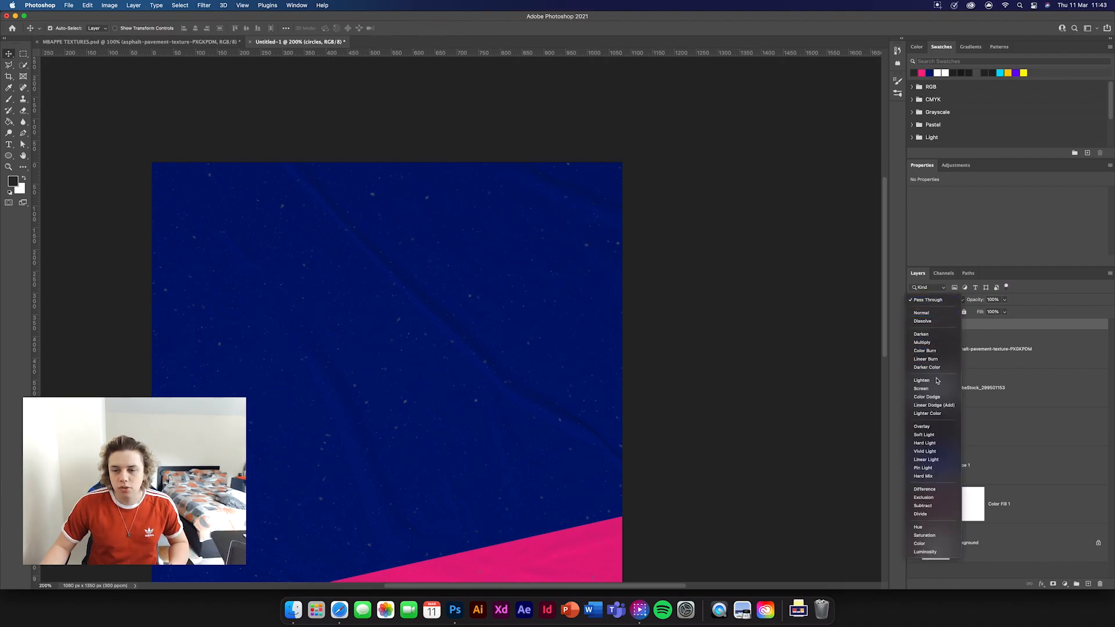
pyautogui.click(918, 434)
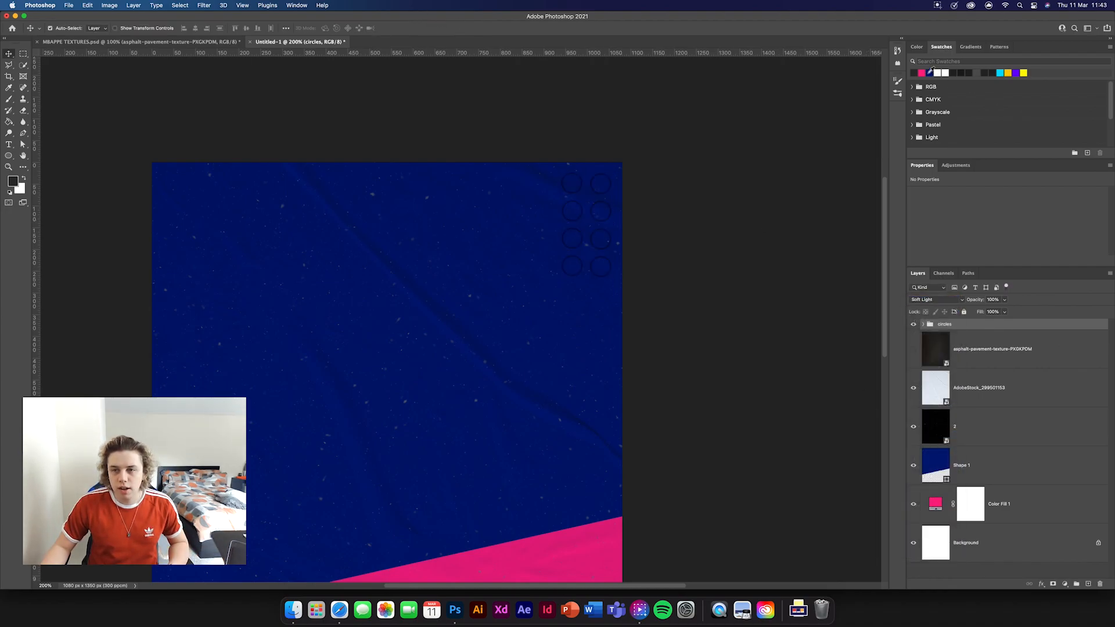
# Pick the navy swatch and open the stroke color options for all eight ellipses in the circles group
pyautogui.click(930, 72)
pyautogui.click(923, 324)
pyautogui.click(1017, 350)
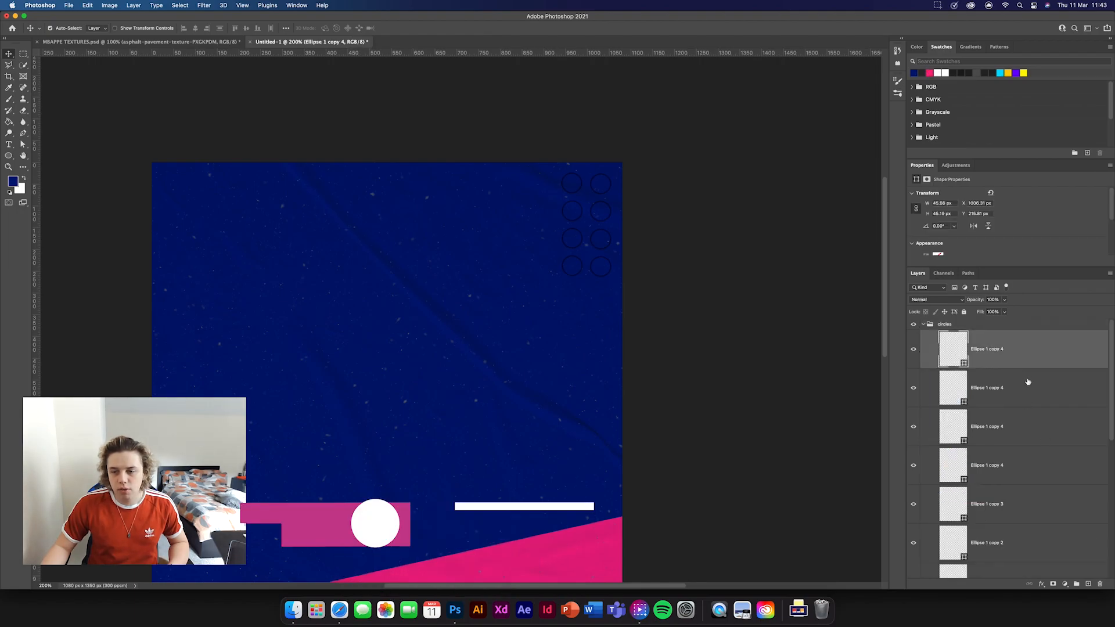
pyautogui.scroll(-5, 1027, 383)
pyautogui.keyDown('shift'); pyautogui.click(1016, 421); pyautogui.keyUp('shift')
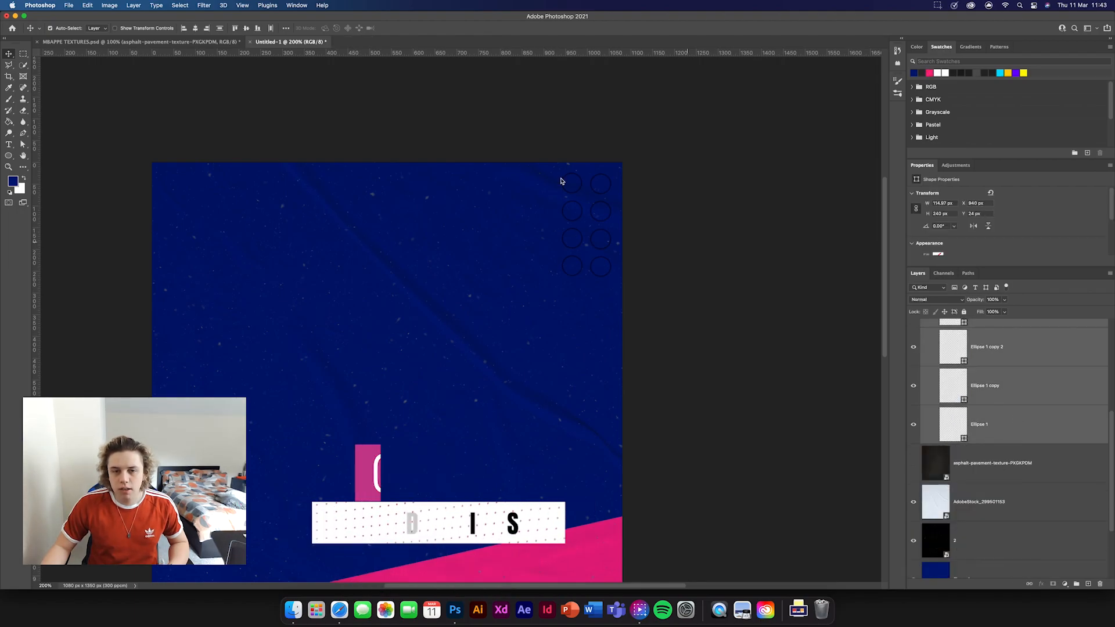
pyautogui.scroll(-2, 929, 240)
pyautogui.click(939, 238)
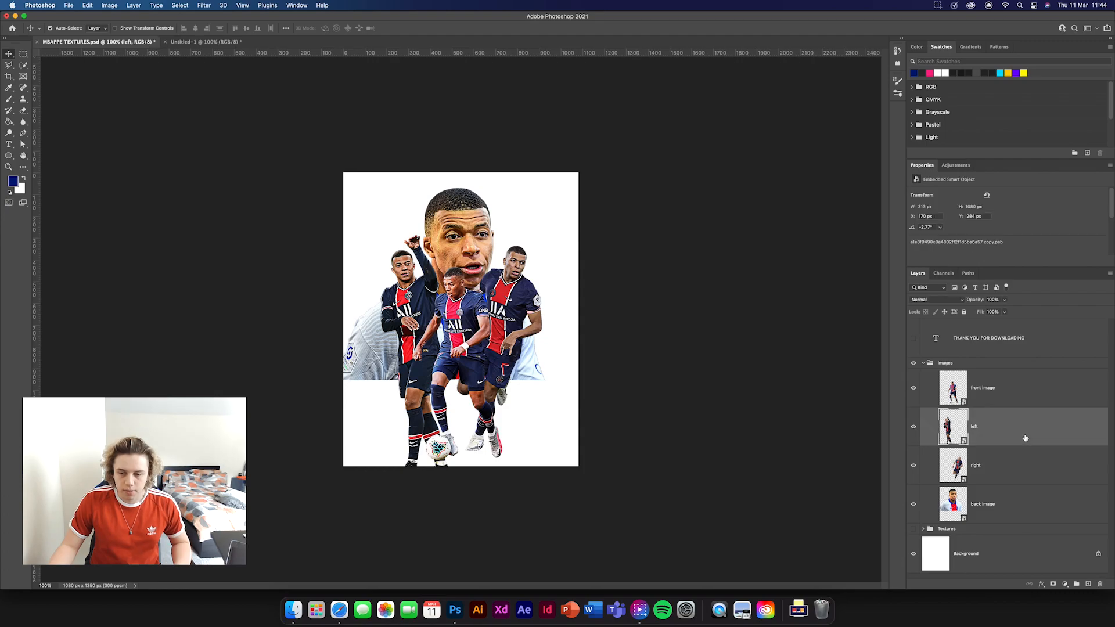
# Copy the left, right and back image layers from MBAPPE TEXTURES.psd into the poster document and place them over the background
pyautogui.keyDown('shift'); pyautogui.click(1020, 503); pyautogui.keyUp('shift')
pyautogui.moveTo(991, 428); pyautogui.dragTo(482, 298)
pyautogui.press('super+t')
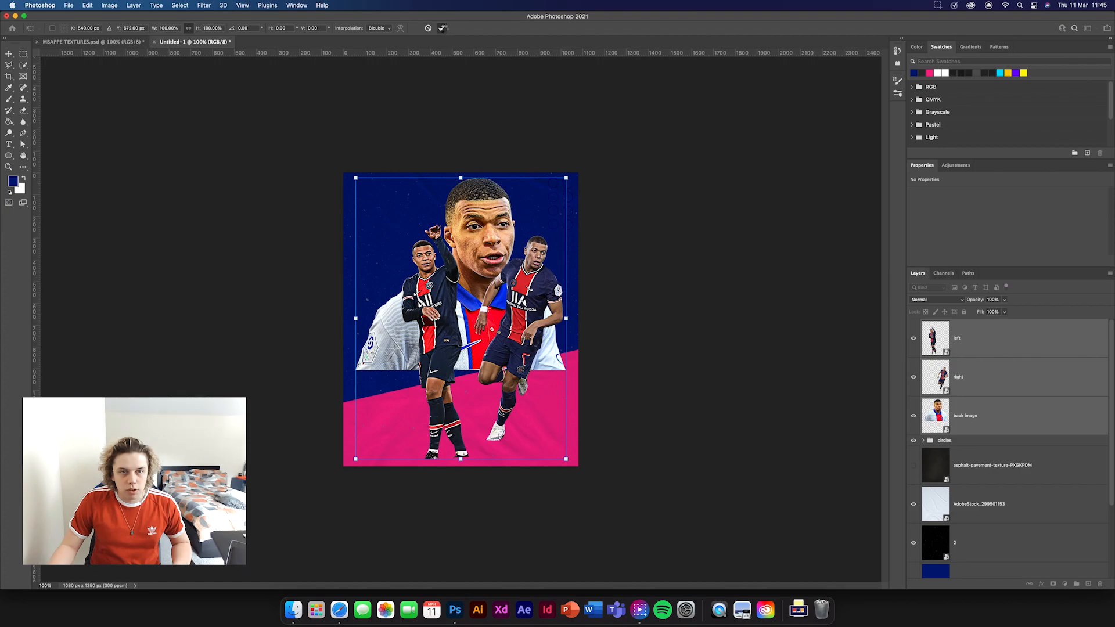
pyautogui.press('Return')
pyautogui.click(779, 318)
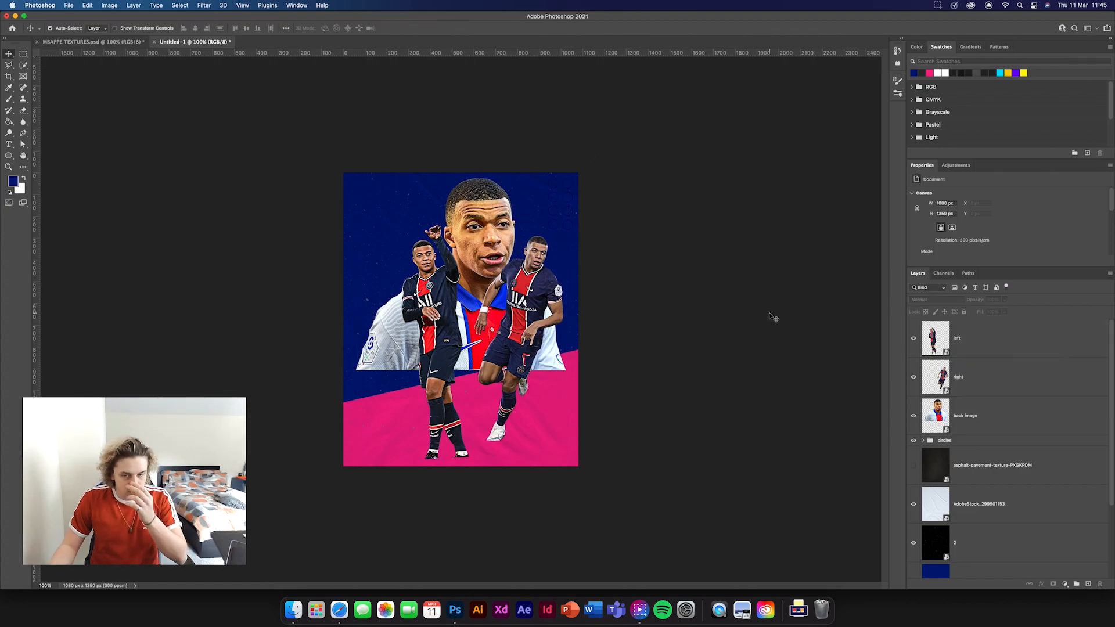
# Stretch the navy Shape 1 slightly downward so its slanted edge covers more of the pink area
pyautogui.click(987, 572)
pyautogui.press('super+t')
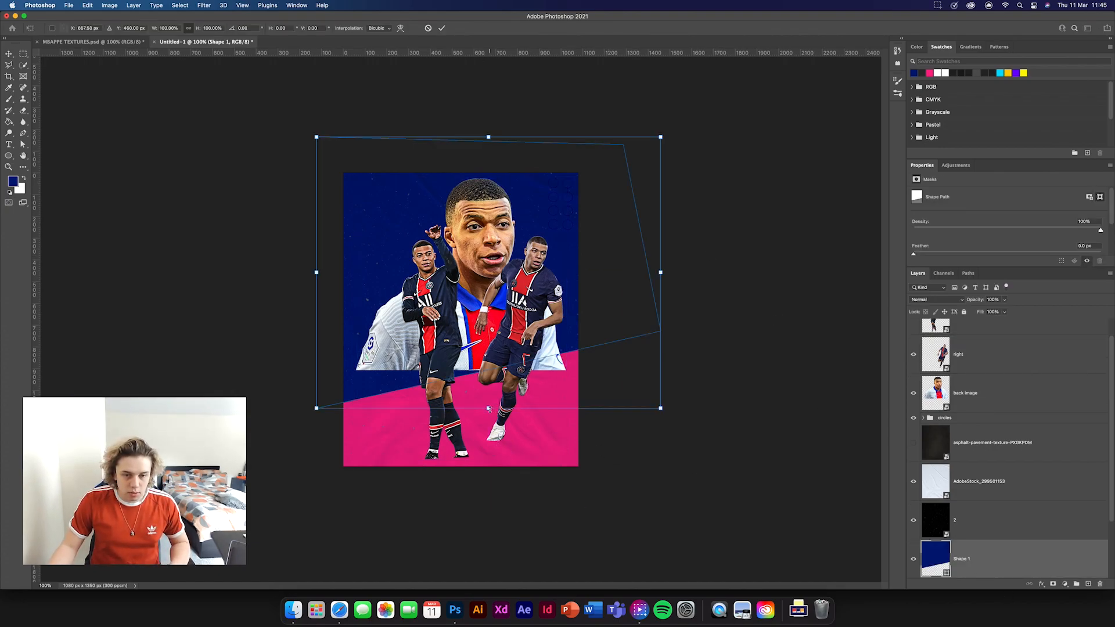
pyautogui.moveTo(488, 409)
pyautogui.mouseDown()
pyautogui.moveTo(489, 431)
pyautogui.moveTo(495, 423)
pyautogui.mouseUp()
pyautogui.press('Return')
# Hide the left and right player layers and add a layer mask to the back image layer
pyautogui.scroll(3, 987, 406)
pyautogui.click(987, 377)
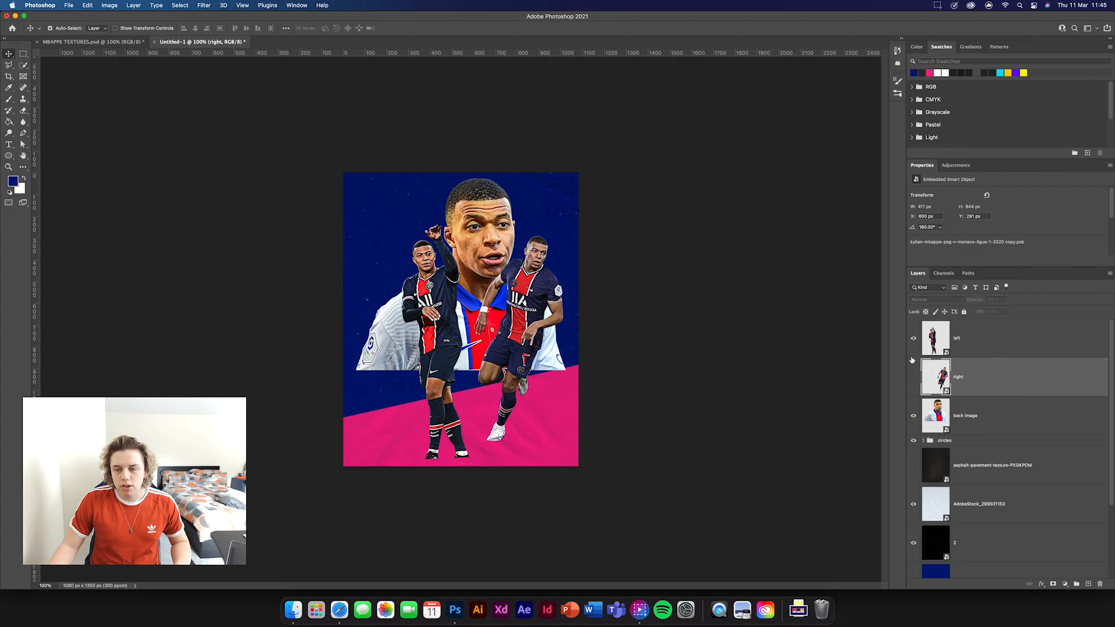
pyautogui.moveTo(913, 377); pyautogui.dragTo(914, 339)
pyautogui.click(983, 434)
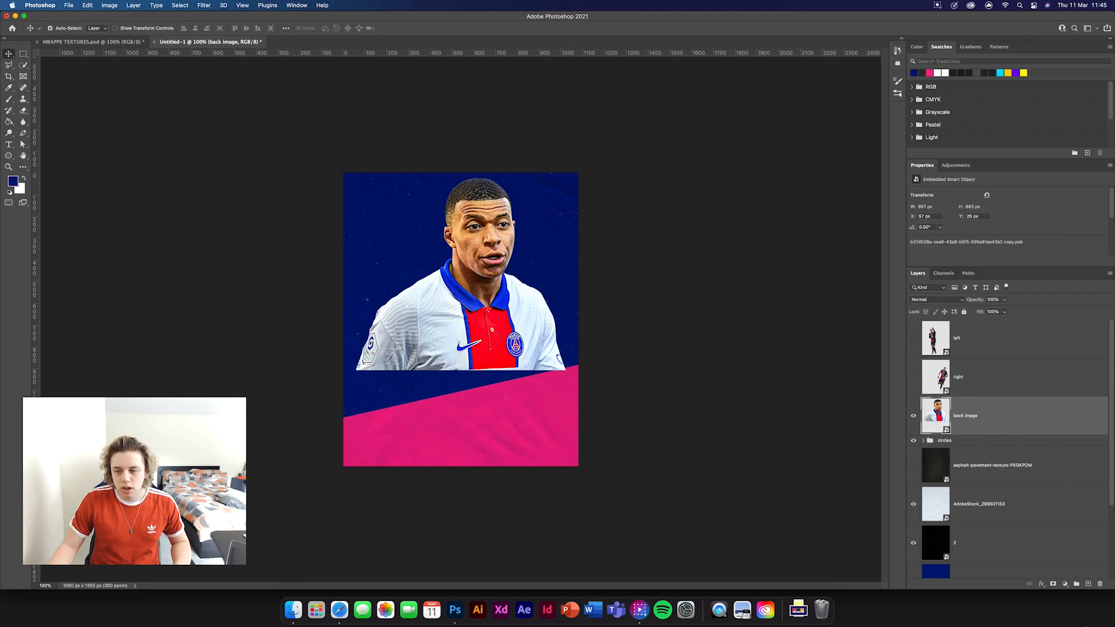
pyautogui.click(1054, 586)
# Paint black on the back image mask with an enlarged Soft Round brush to fade the portrait's lower edge, and show the right player layer
pyautogui.click(7, 101)
pyautogui.click(63, 29)
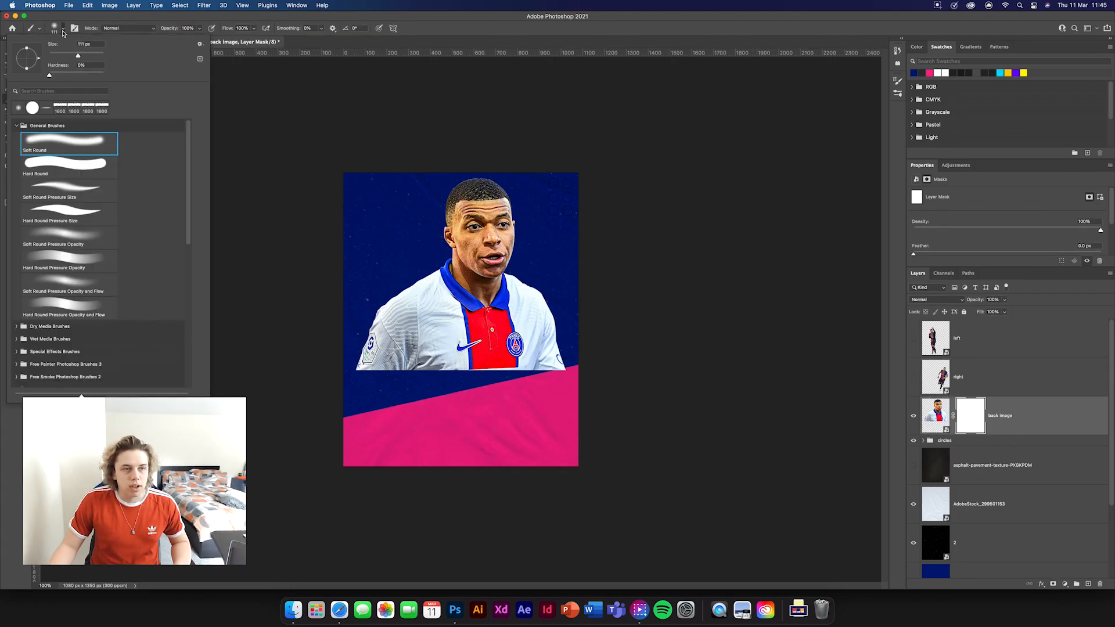
pyautogui.click(63, 29)
pyautogui.press(']')
pyautogui.press(']')
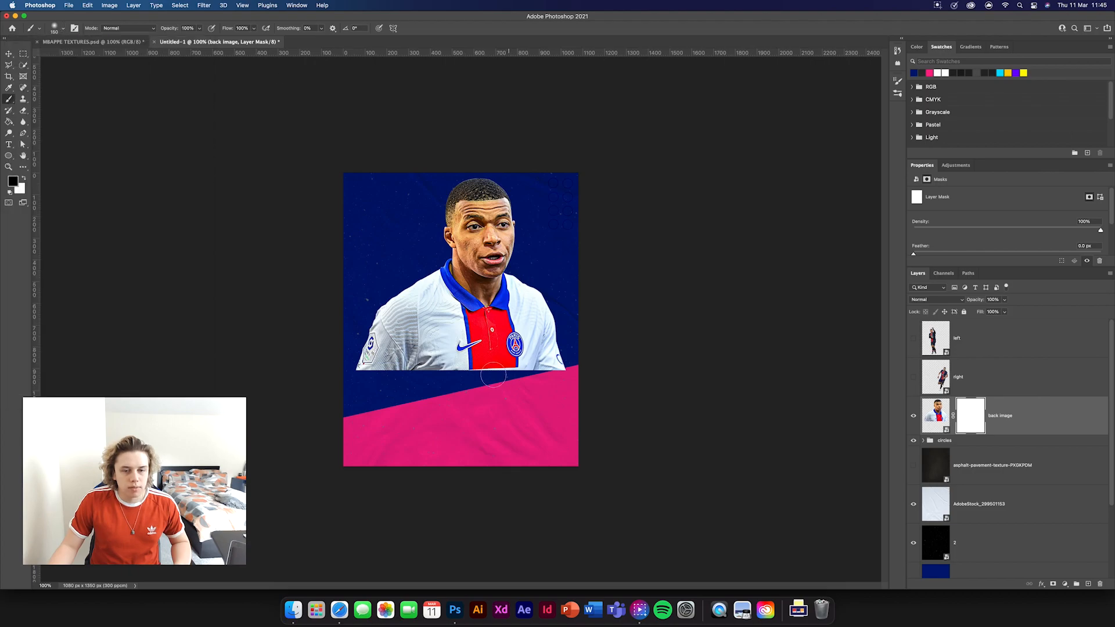
pyautogui.moveTo(563, 384)
pyautogui.mouseDown()
pyautogui.moveTo(544, 366)
pyautogui.moveTo(608, 357)
pyautogui.moveTo(464, 382)
pyautogui.moveTo(405, 382)
pyautogui.moveTo(382, 366)
pyautogui.moveTo(332, 360)
pyautogui.moveTo(357, 352)
pyautogui.moveTo(357, 341)
pyautogui.moveTo(397, 364)
pyautogui.moveTo(456, 371)
pyautogui.moveTo(564, 348)
pyautogui.moveTo(508, 374)
pyautogui.mouseUp()
pyautogui.click(914, 376)
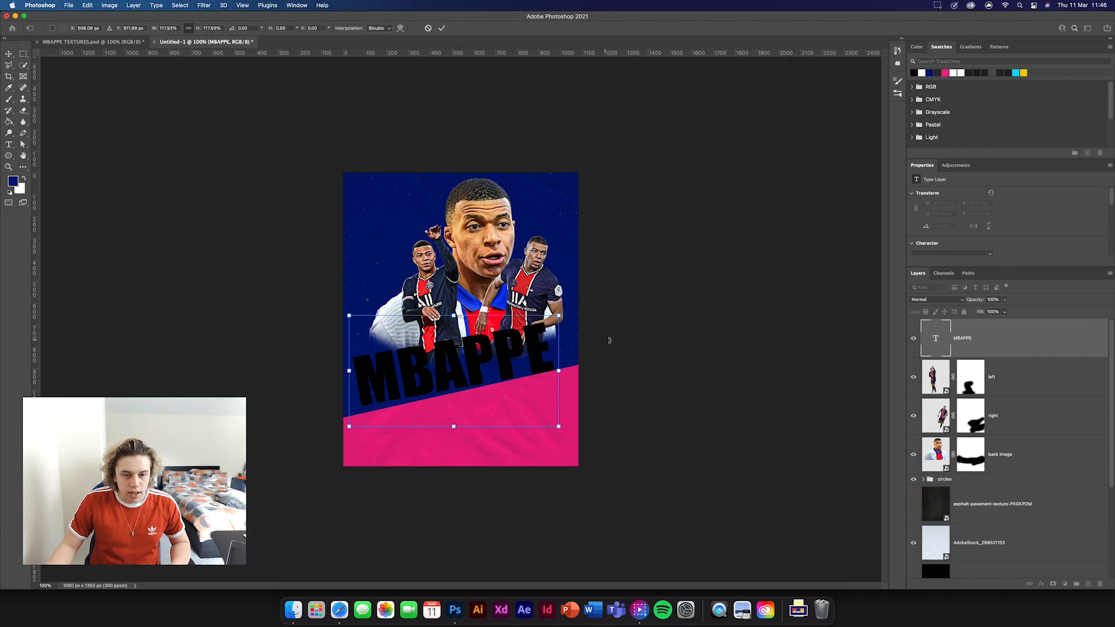
# Rotate and enlarge the MBAPPE text to follow the pink slanted edge, and move its layer directly below the asphalt texture layer
pyautogui.moveTo(609, 339); pyautogui.dragTo(604, 340)
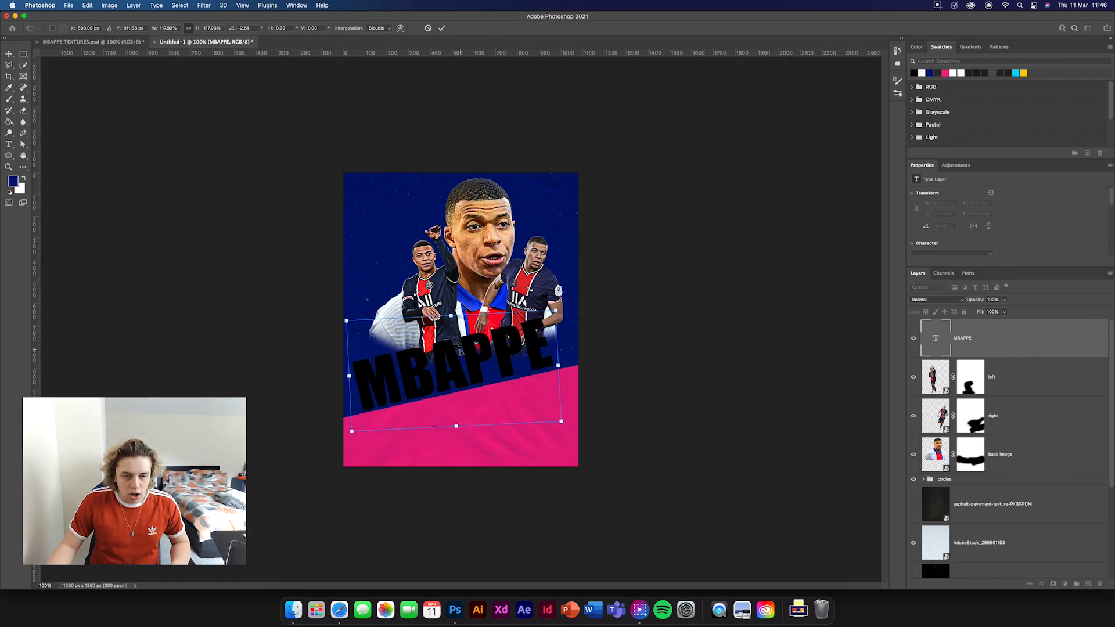
pyautogui.moveTo(460, 350); pyautogui.dragTo(463, 352)
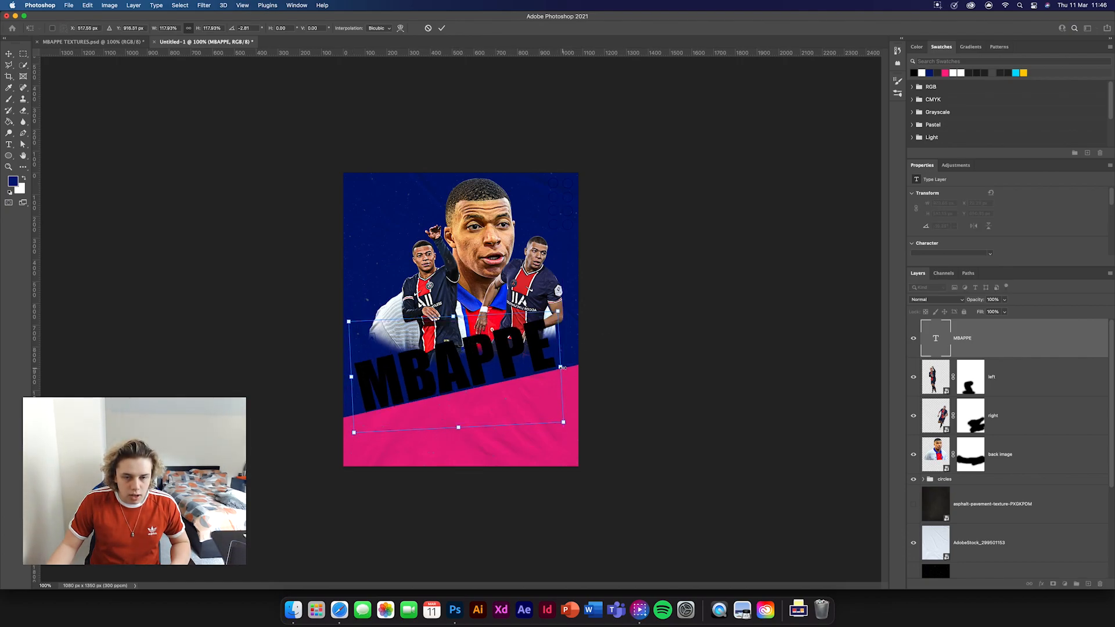
pyautogui.moveTo(562, 368); pyautogui.dragTo(578, 366)
pyautogui.moveTo(339, 374); pyautogui.dragTo(339, 374)
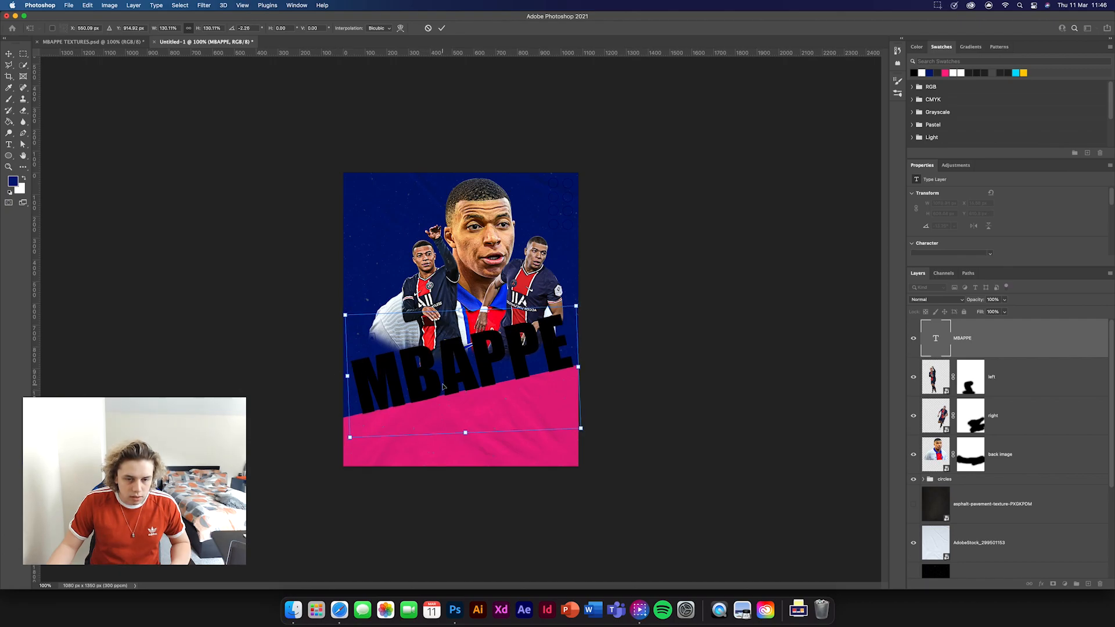
pyautogui.press('super+equal')
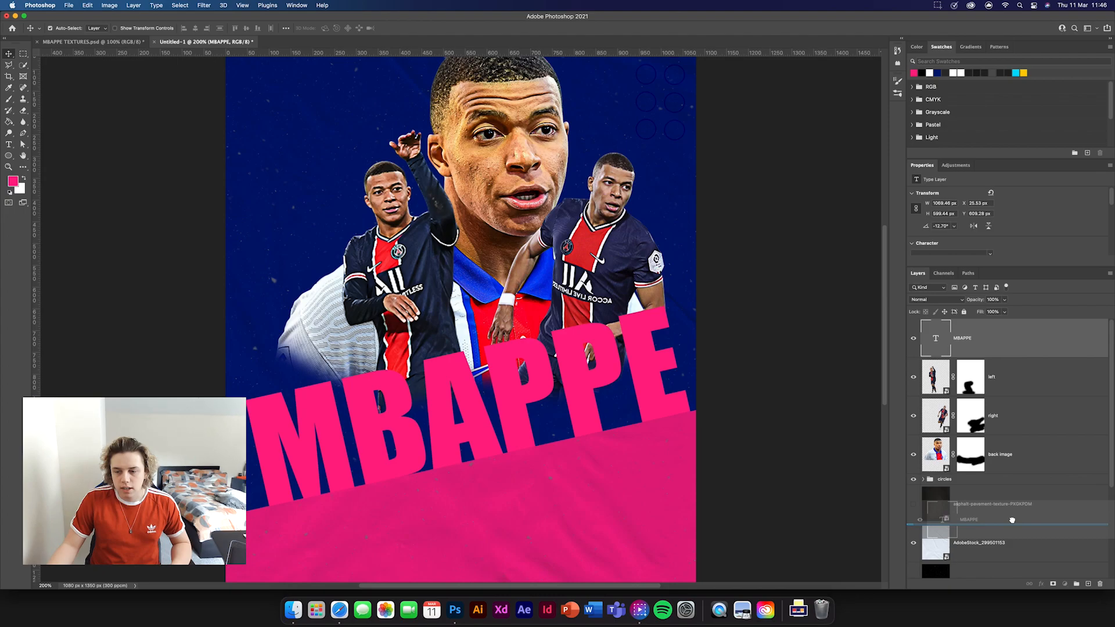
pyautogui.moveTo(987, 337); pyautogui.dragTo(1005, 509)
# Group the left, right and back image layers as "back images" and move the group below the MBAPPE text layer
pyautogui.click(1046, 418)
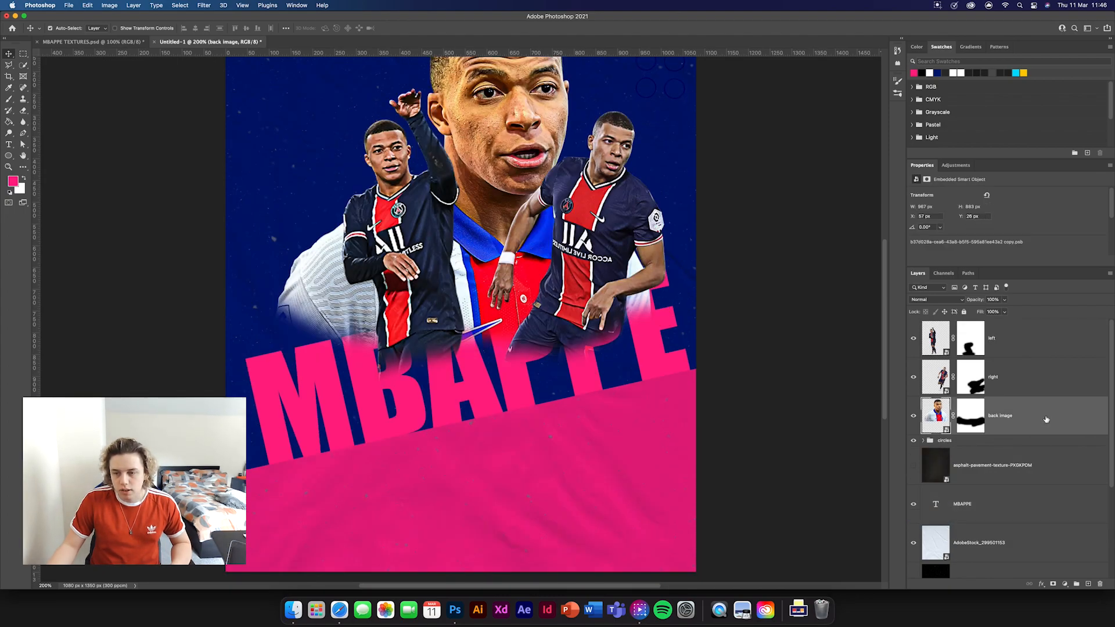
pyautogui.keyDown('shift'); pyautogui.click(1029, 338); pyautogui.keyUp('shift')
pyautogui.click(1076, 583)
pyautogui.doubleClick(945, 324)
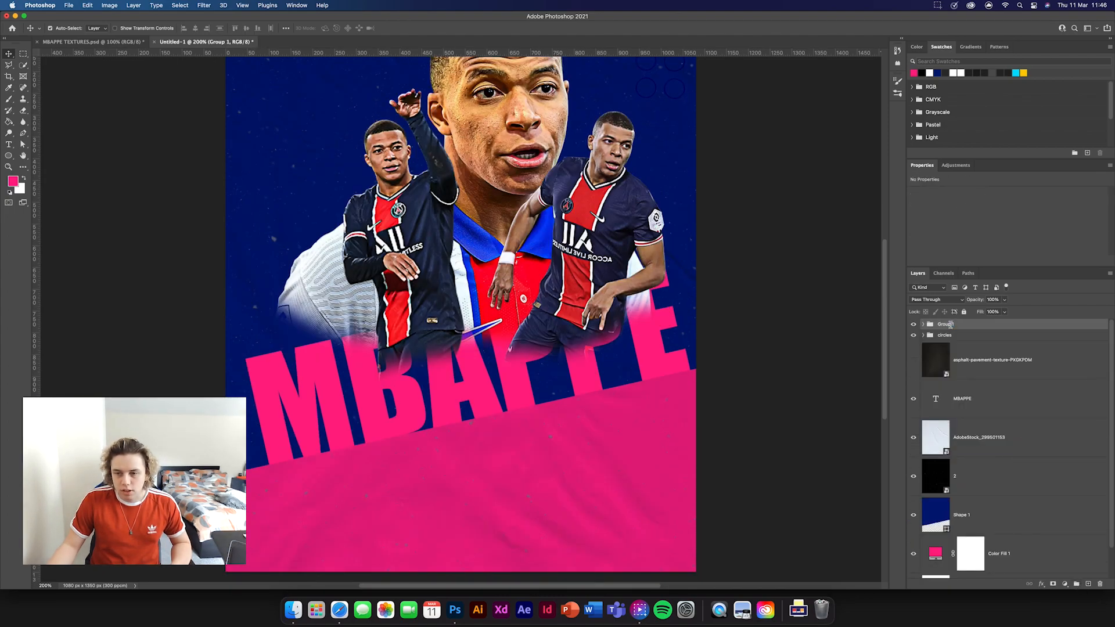
pyautogui.write('back images')
pyautogui.press('Return')
pyautogui.moveTo(964, 324); pyautogui.dragTo(987, 417)
# Duplicate the MBAPPE text layer and set the copy's fill to 0%
pyautogui.click(1026, 393)
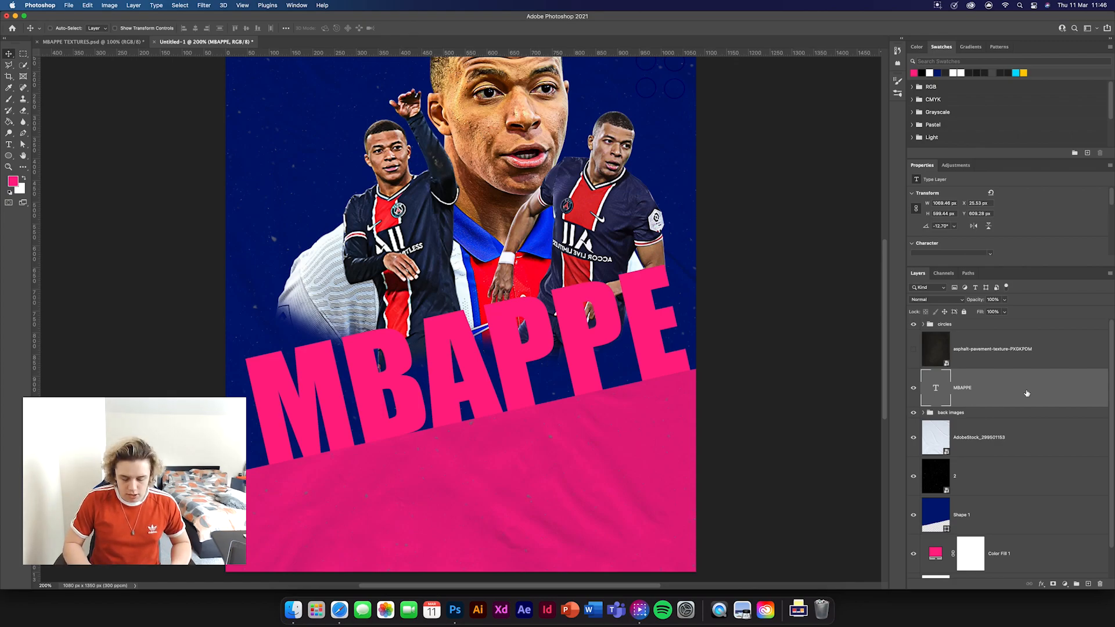
pyautogui.press('super+j')
pyautogui.doubleClick(1009, 389)
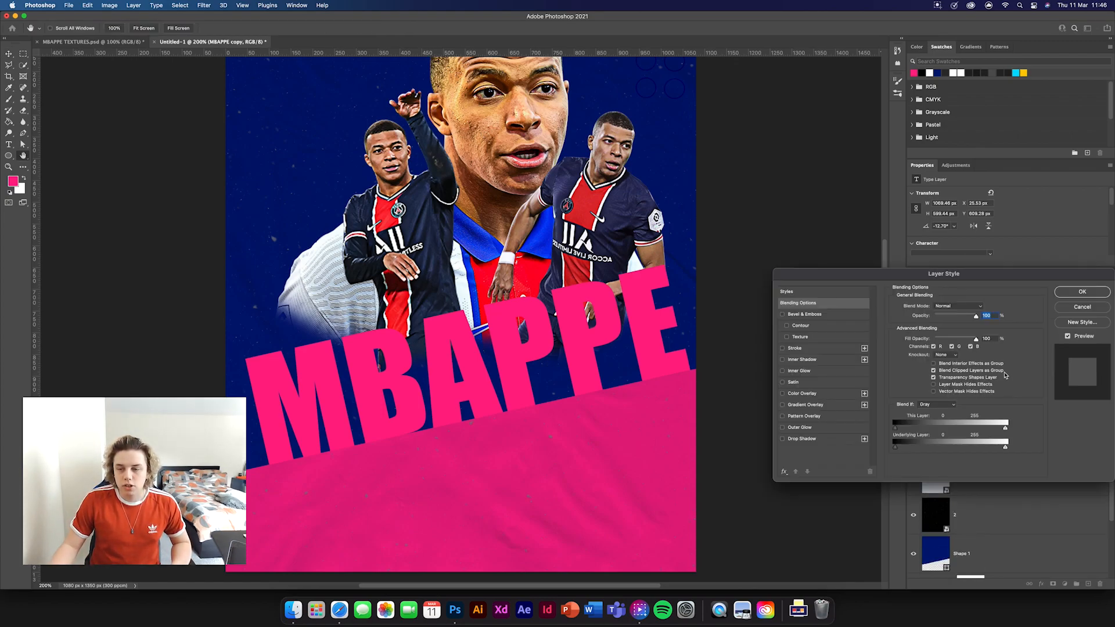
pyautogui.click(1077, 309)
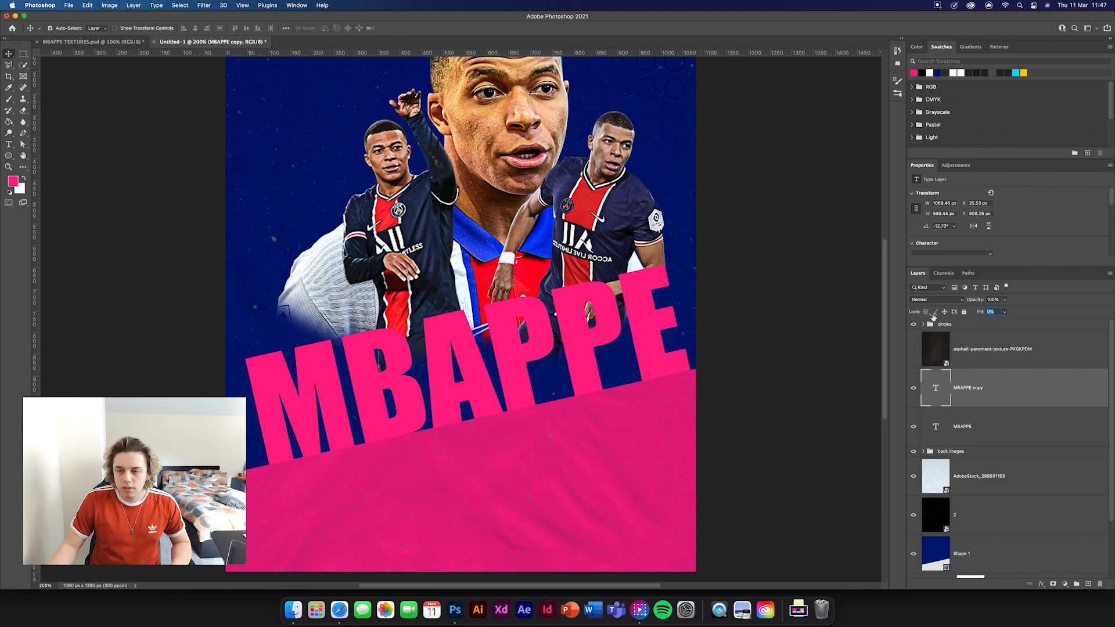
# Add a 2 px inside stroke in the pink swatch color to the MBAPPE copy layer
pyautogui.doubleClick(1018, 386)
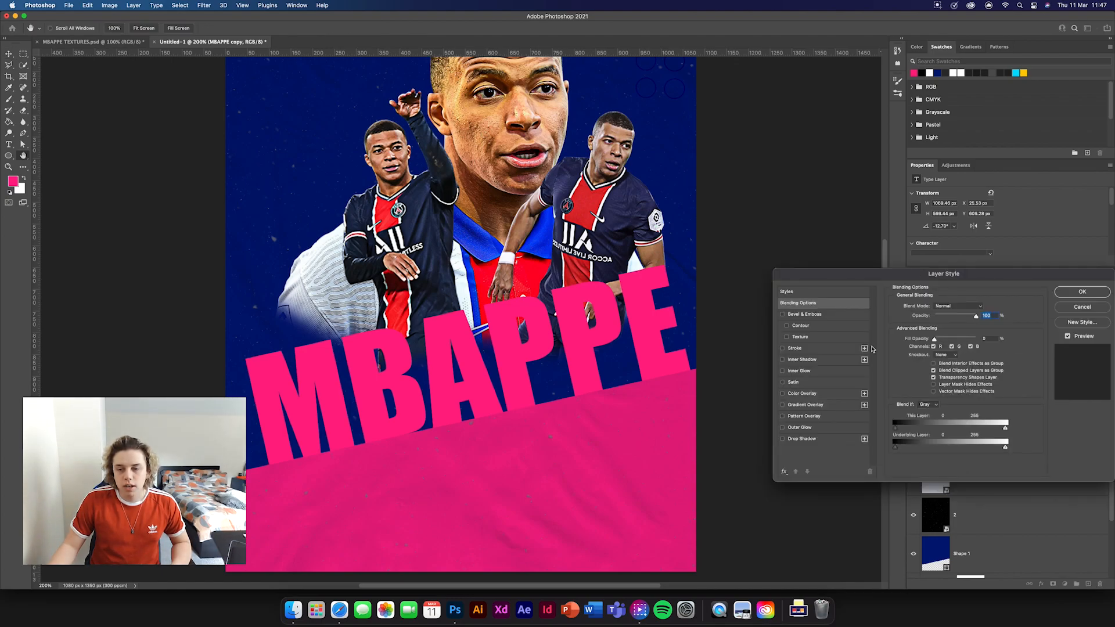
pyautogui.click(794, 348)
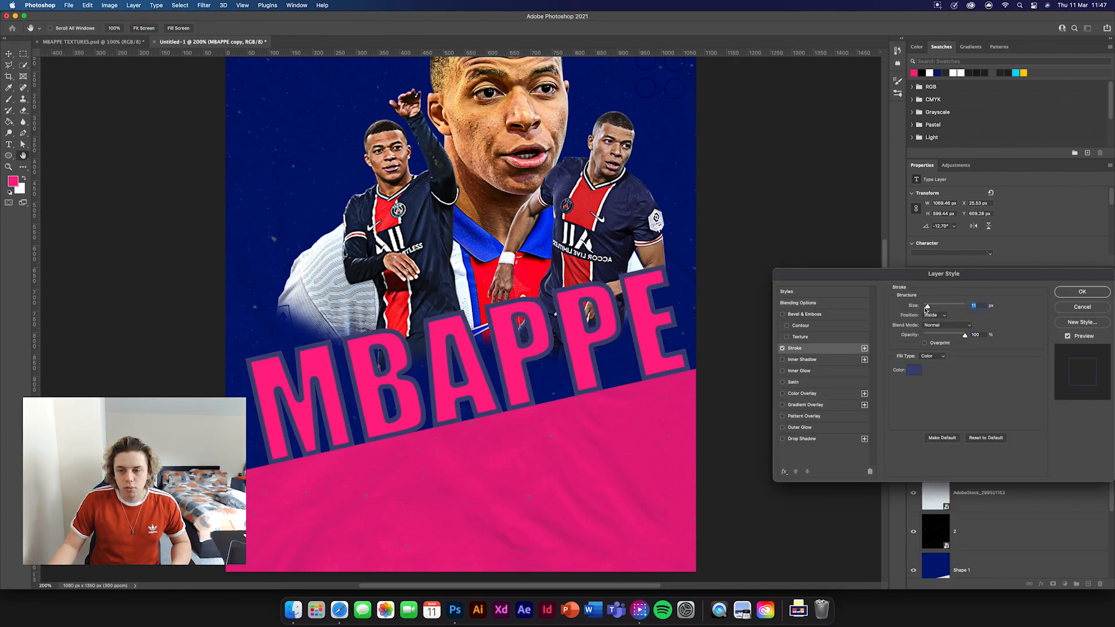
pyautogui.click(913, 371)
pyautogui.click(913, 73)
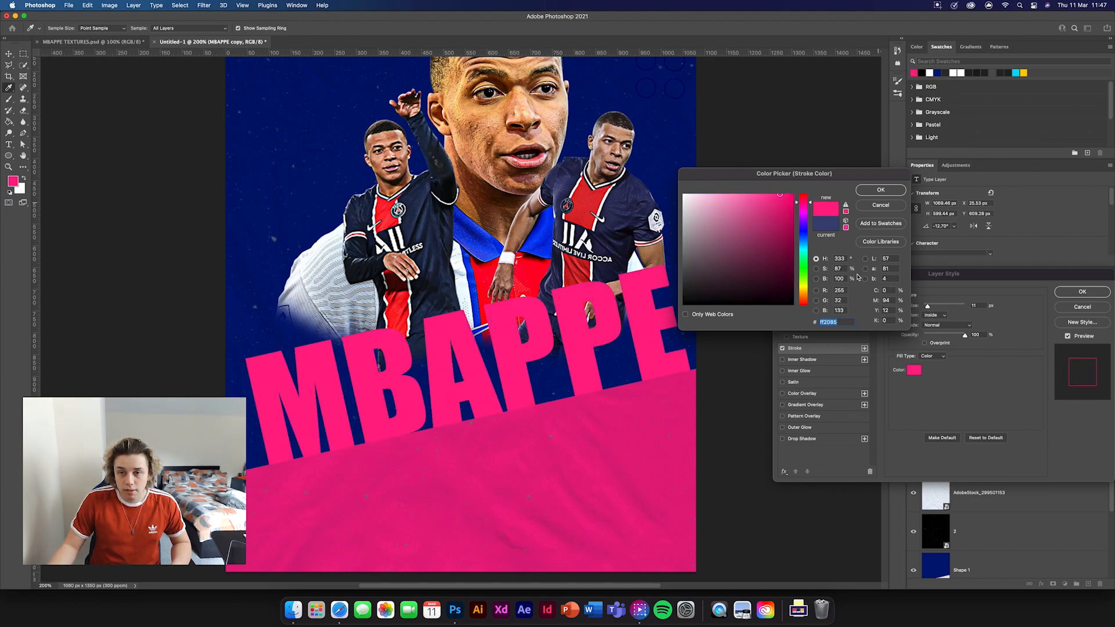
pyautogui.click(873, 187)
pyautogui.write('2')
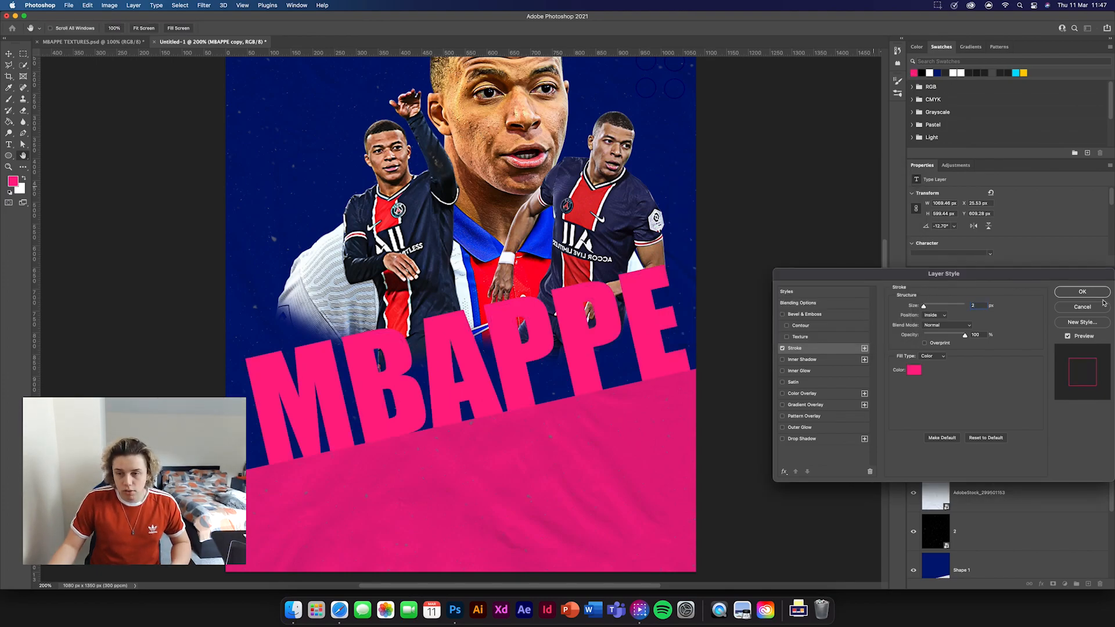
pyautogui.press('Return')
# Paint black on the original MBAPPE layer's mask to hide the solid B and first P, leaving their outlines
pyautogui.click(969, 457)
pyautogui.moveTo(510, 334)
pyautogui.mouseDown()
pyautogui.moveTo(530, 389)
pyautogui.moveTo(523, 351)
pyautogui.mouseUp()
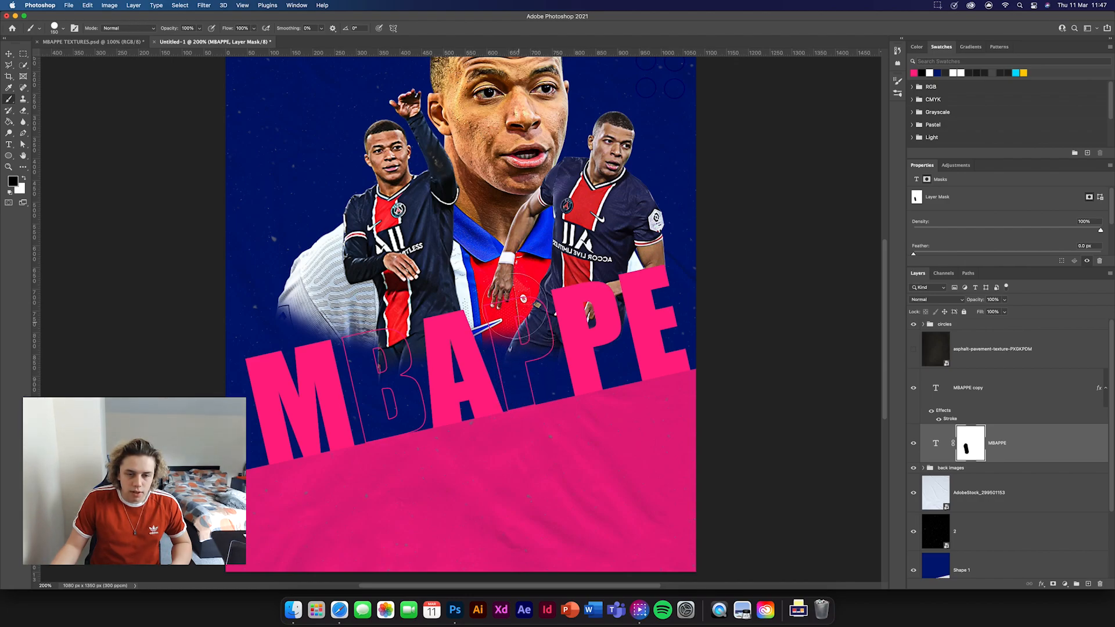